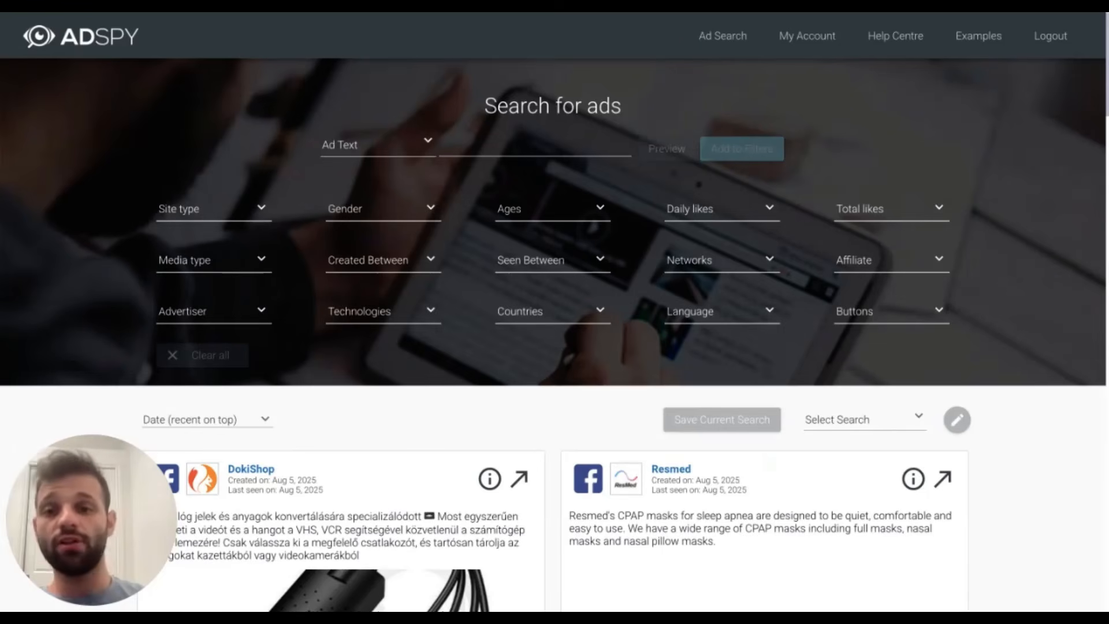
# - Filter the ads by the ad text "earth breeze"
pyautogui.click(454, 148)
pyautogui.write('earth bre')
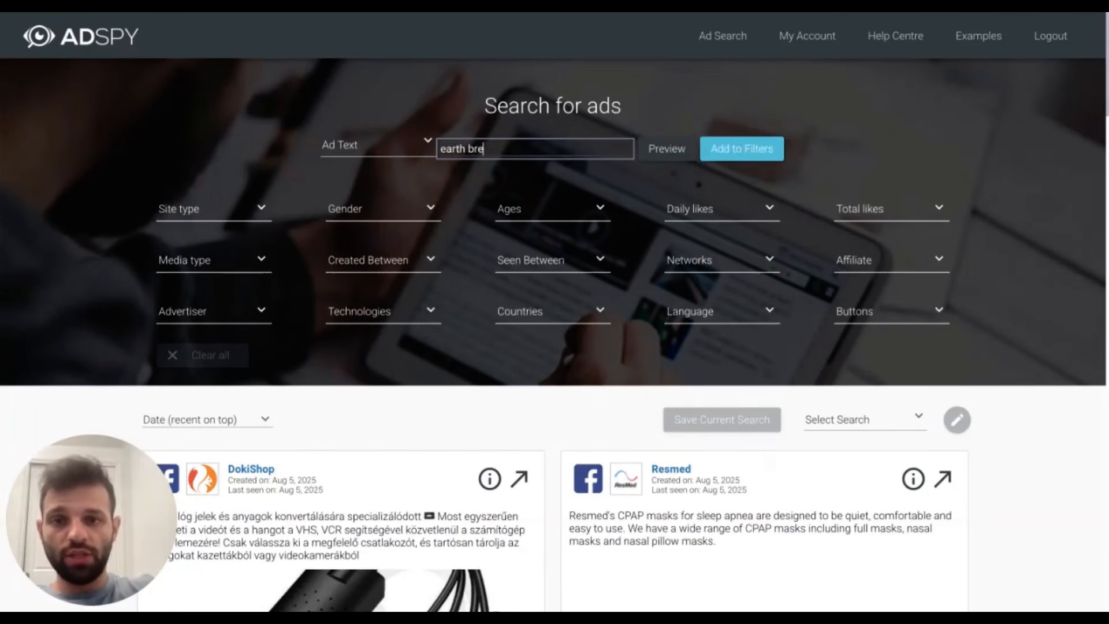
pyautogui.write('eze')
pyautogui.click(739, 151)
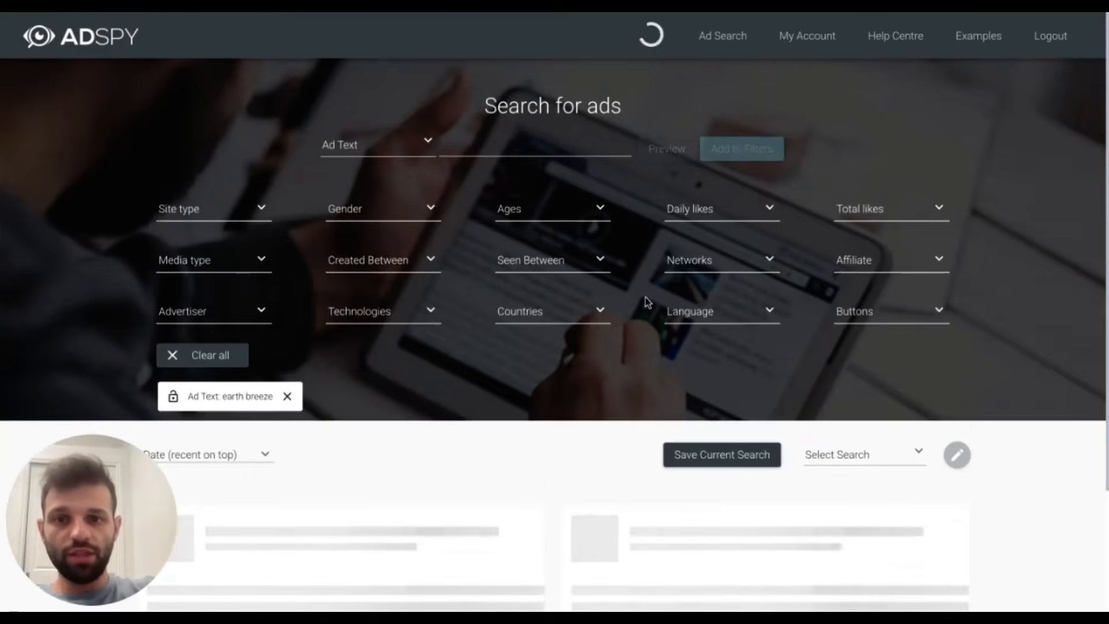
# - Restrict the search to ads from the advertiser Earth Breeze, using the advertiser name on its first listed ad
pyautogui.scroll(-3, 646, 298)
pyautogui.scroll(-3, 644, 295)
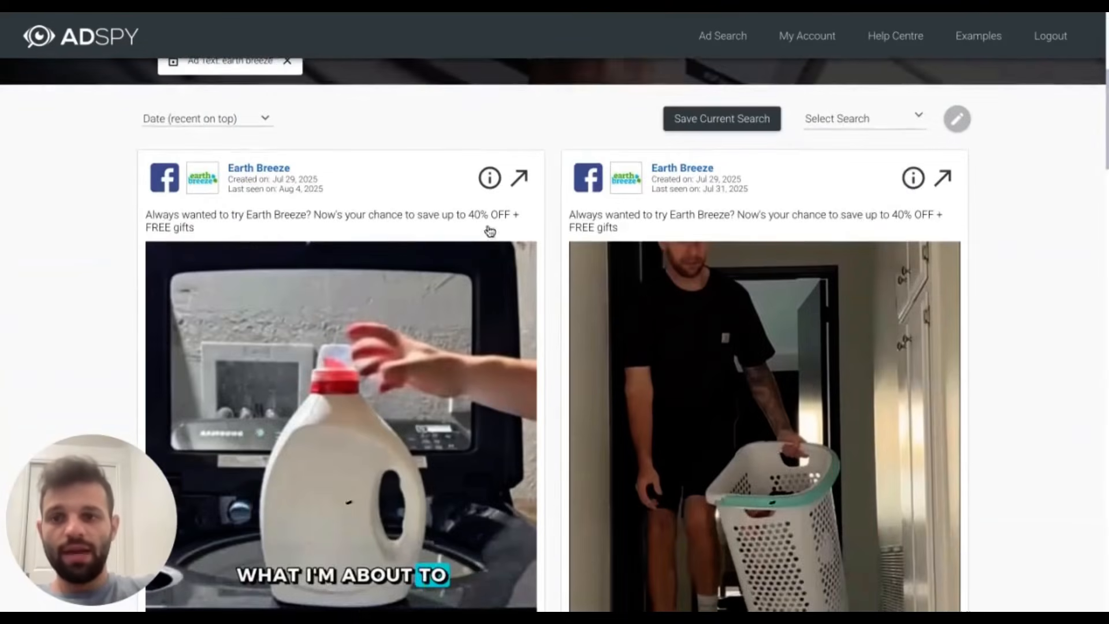
pyautogui.click(275, 171)
pyautogui.scroll(-3, 231, 265)
# - Limit the total likes filter to a range from 3,000 to 100,000+
pyautogui.scroll(5, 258, 186)
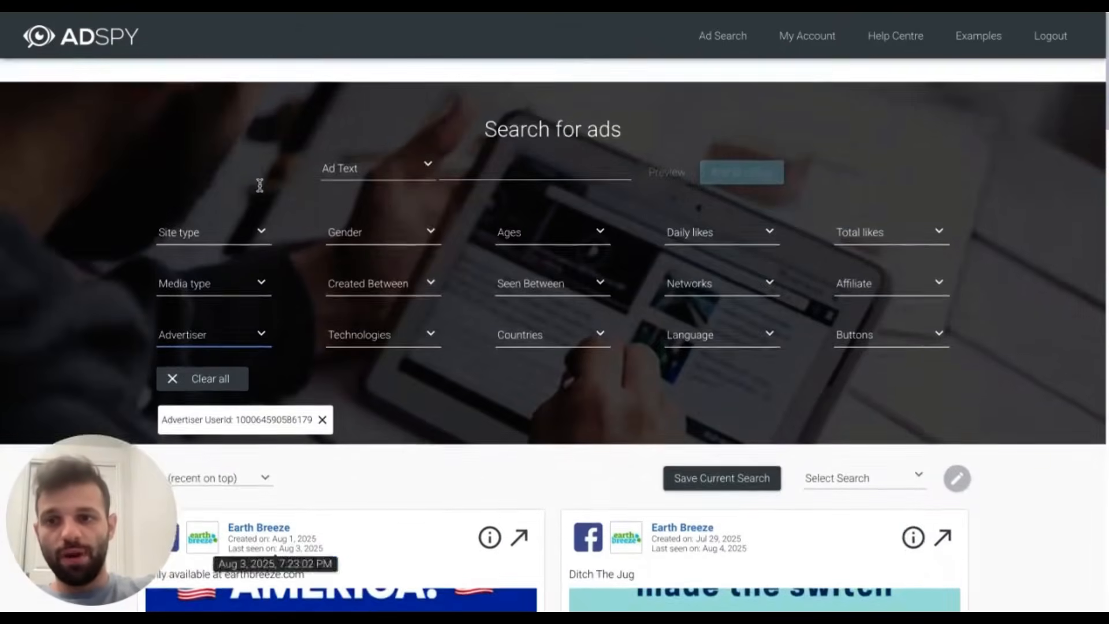
pyautogui.click(895, 212)
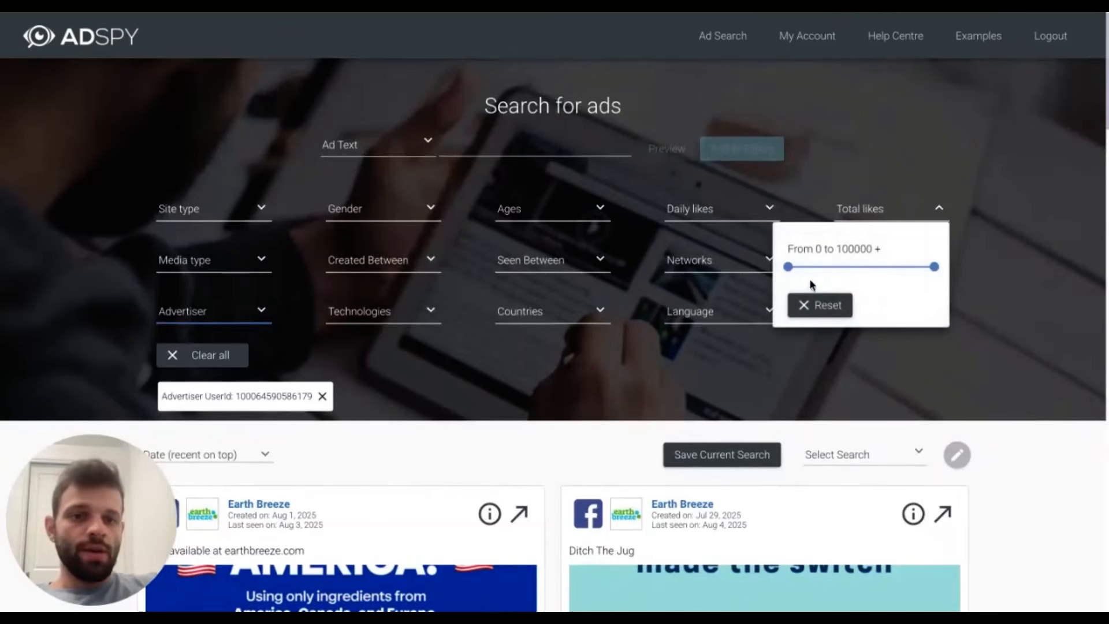
pyautogui.moveTo(789, 267); pyautogui.dragTo(868, 267)
pyautogui.click(1057, 320)
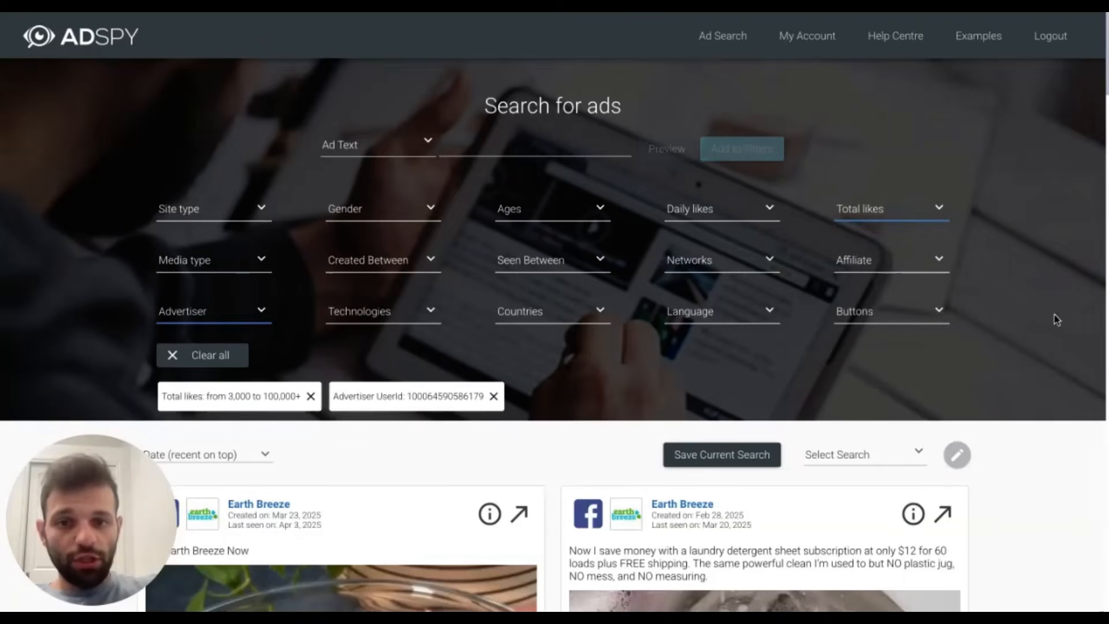
# - Set the Seen Between filter from 01-Apr-2025 to 04-Aug-2025
pyautogui.click(573, 259)
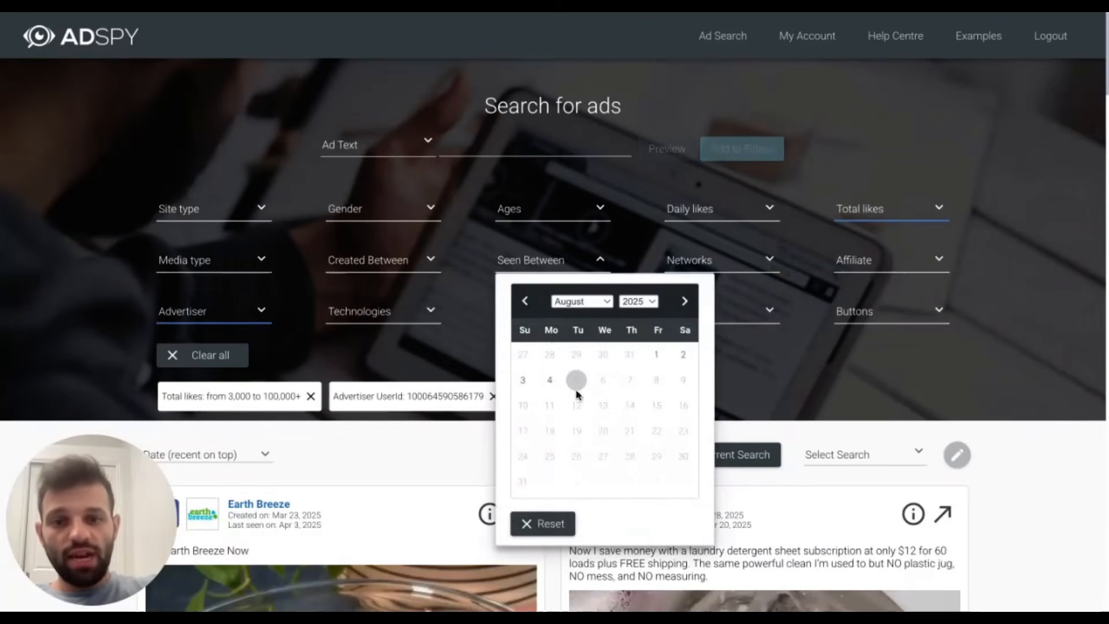
pyautogui.click(525, 300)
pyautogui.click(525, 300)
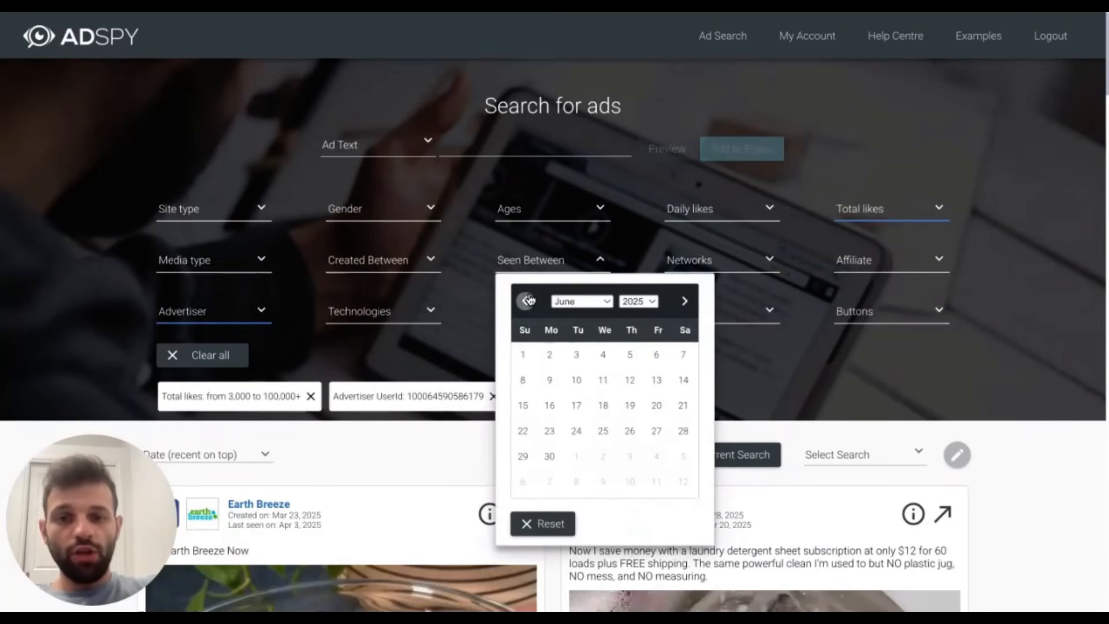
pyautogui.click(524, 300)
pyautogui.click(525, 300)
pyautogui.click(577, 354)
pyautogui.click(683, 301)
pyautogui.click(683, 300)
pyautogui.click(683, 301)
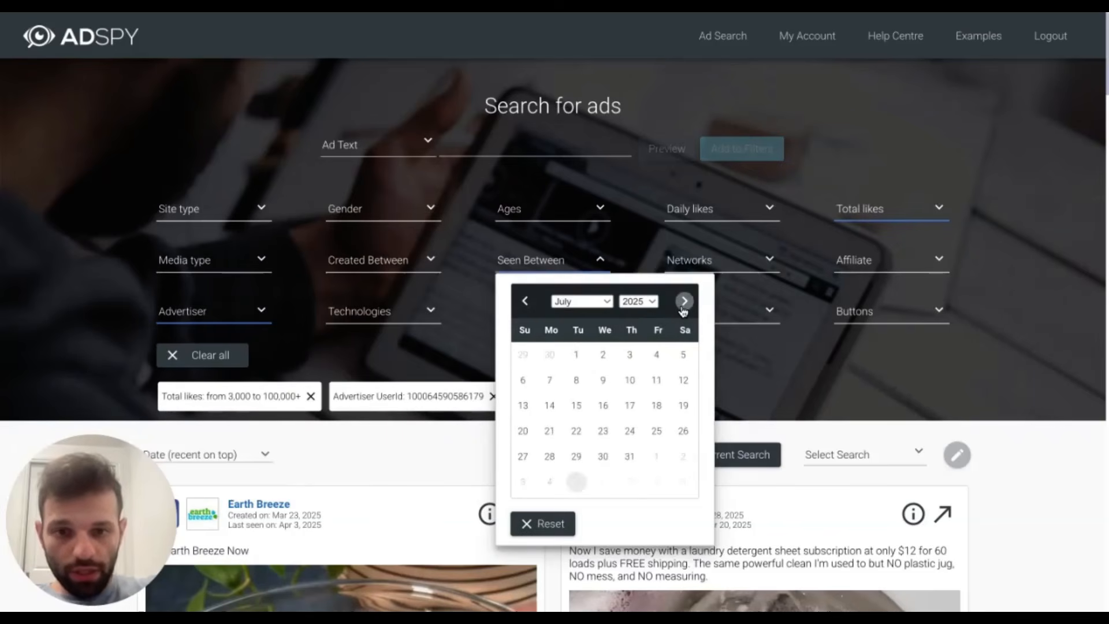
pyautogui.click(683, 301)
pyautogui.click(549, 380)
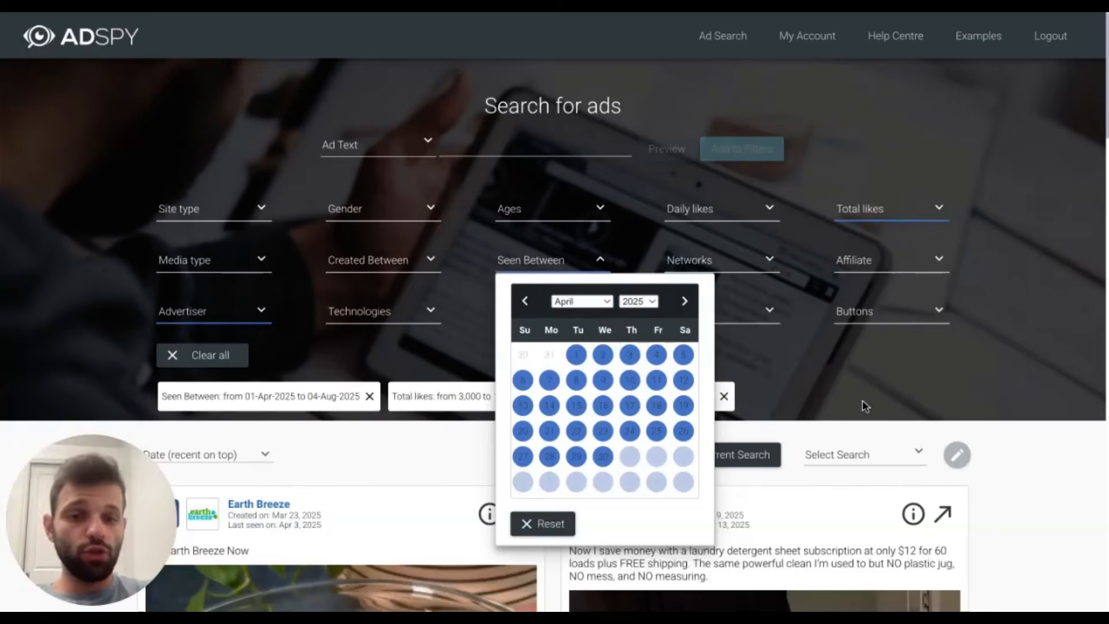
pyautogui.click(861, 381)
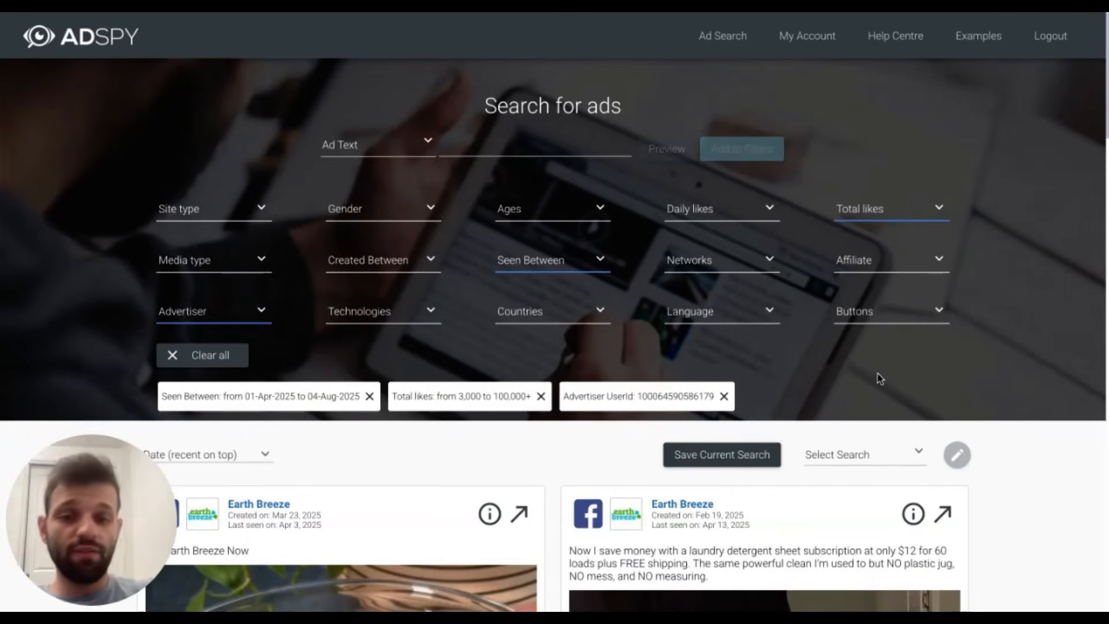
# - Examine the filtered Earth Breeze ads, comparing their dates, likes, comments and shares to find the strongest performer
pyautogui.scroll(-7, 877, 373)
pyautogui.scroll(-5, 793, 395)
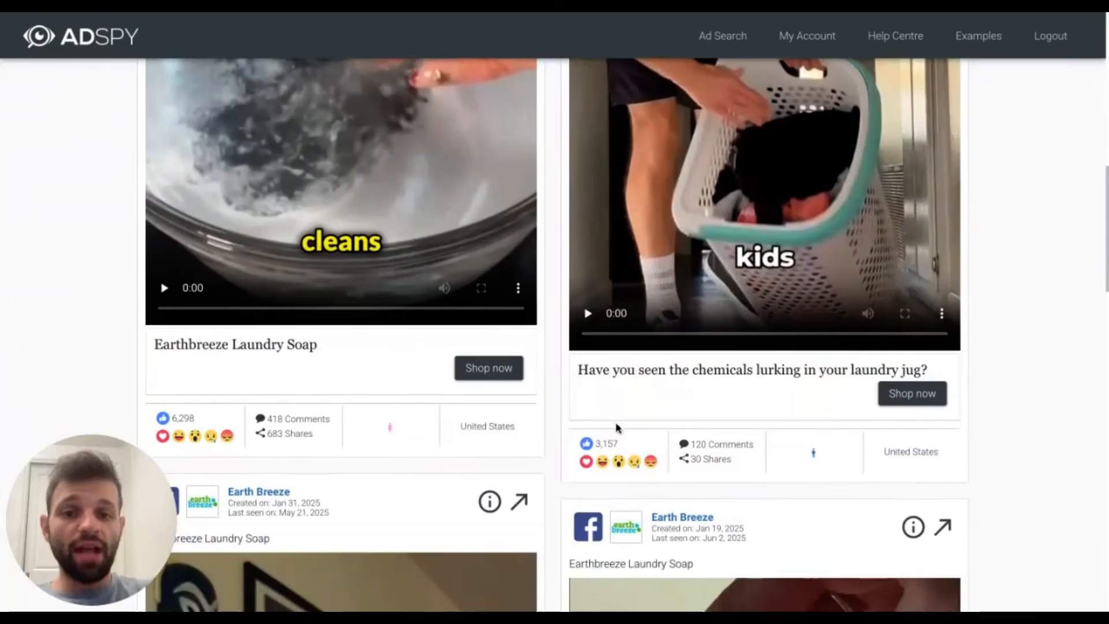
pyautogui.scroll(6, 838, 411)
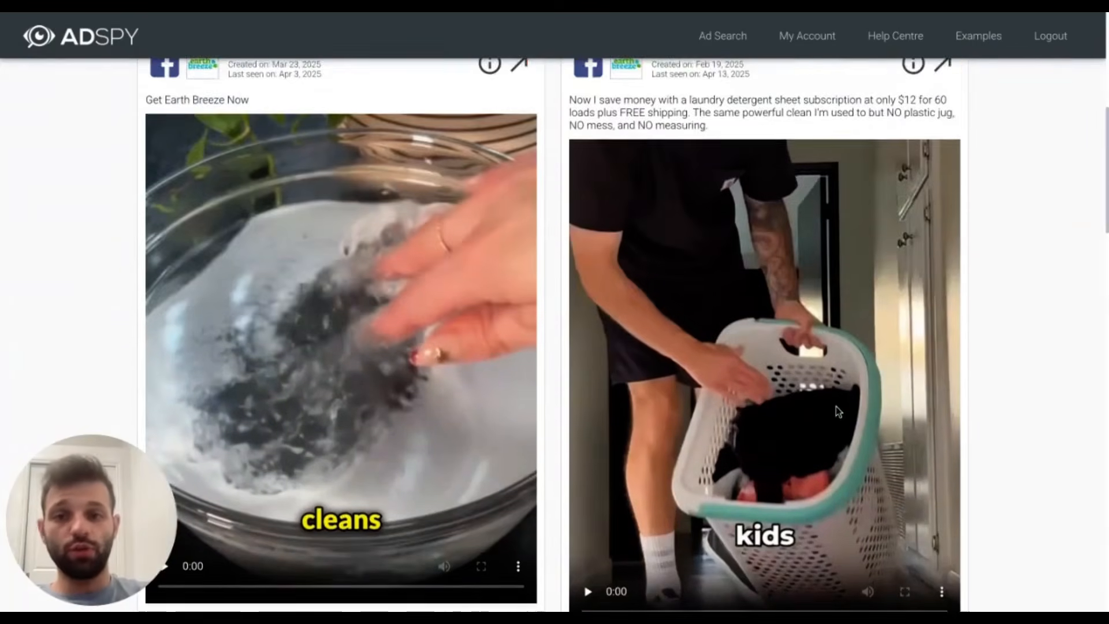
pyautogui.scroll(-16, 838, 411)
pyautogui.scroll(-5, 837, 411)
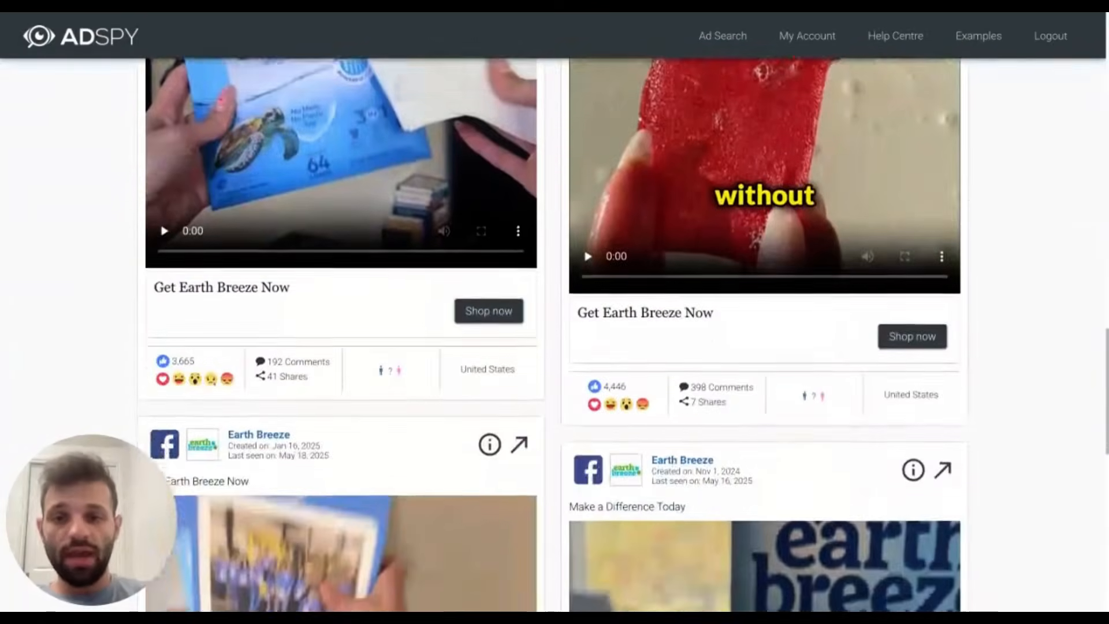
pyautogui.scroll(-10, 713, 460)
pyautogui.scroll(-5, 713, 455)
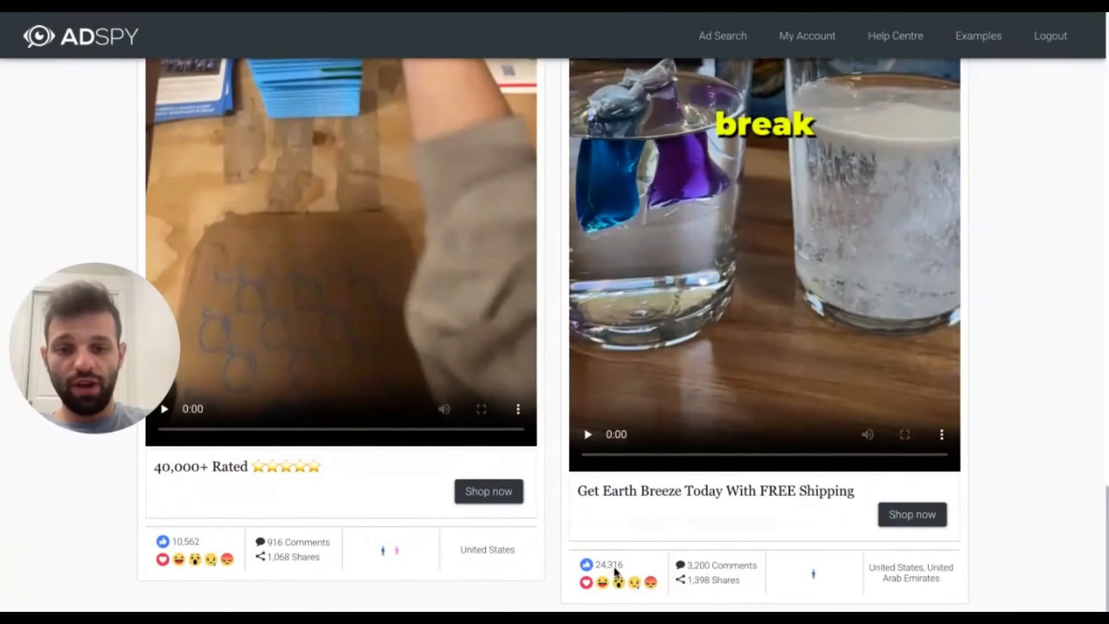
pyautogui.scroll(20, 601, 536)
pyautogui.scroll(6, 599, 536)
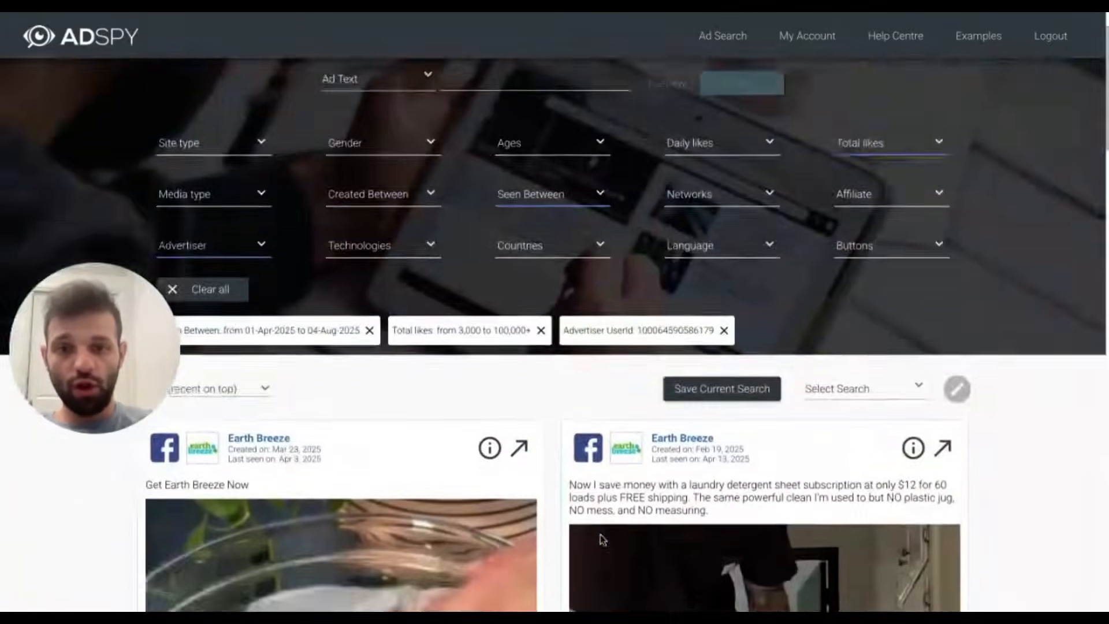
pyautogui.scroll(-15, 635, 537)
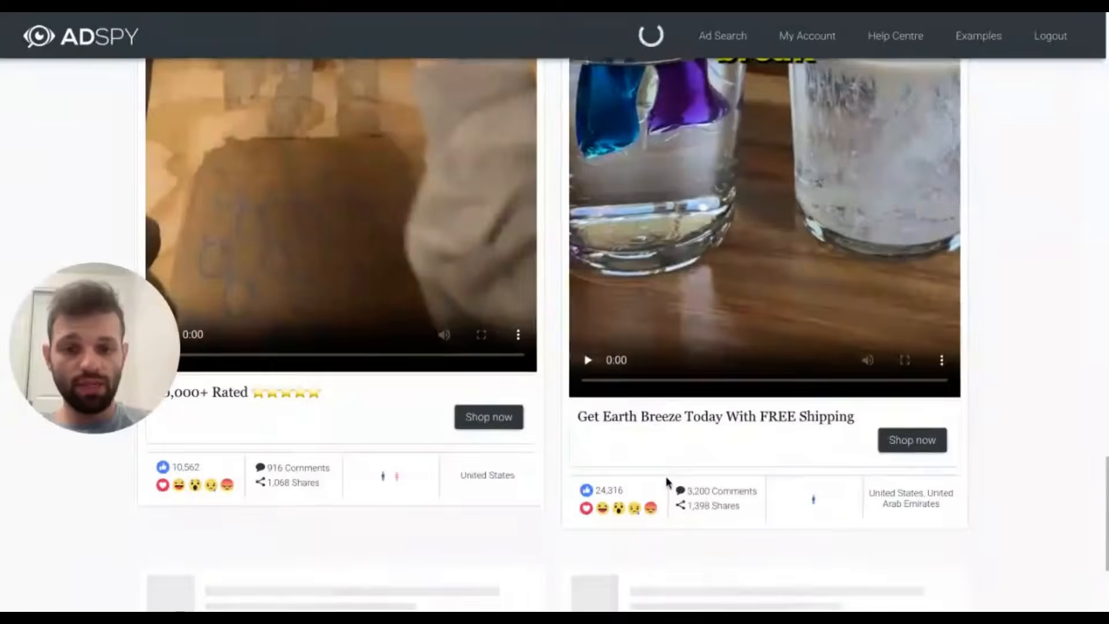
# - Open the Facebook post of the "Make a Difference Today" Earth Breeze ad, review it and pause its video
pyautogui.scroll(1, 664, 491)
pyautogui.scroll(8, 631, 510)
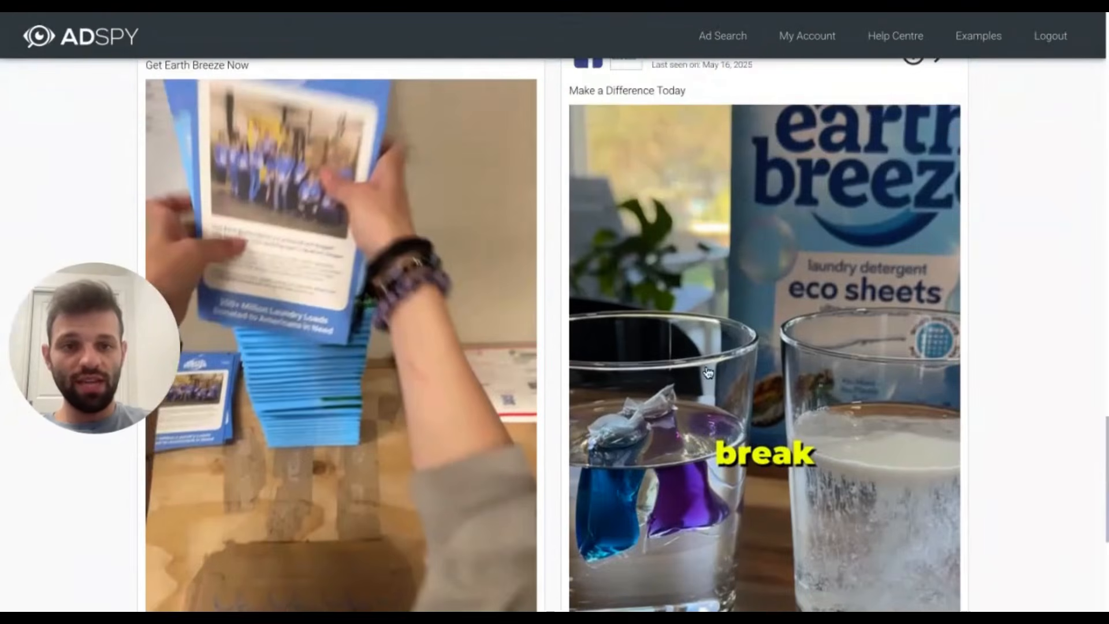
pyautogui.click(948, 270)
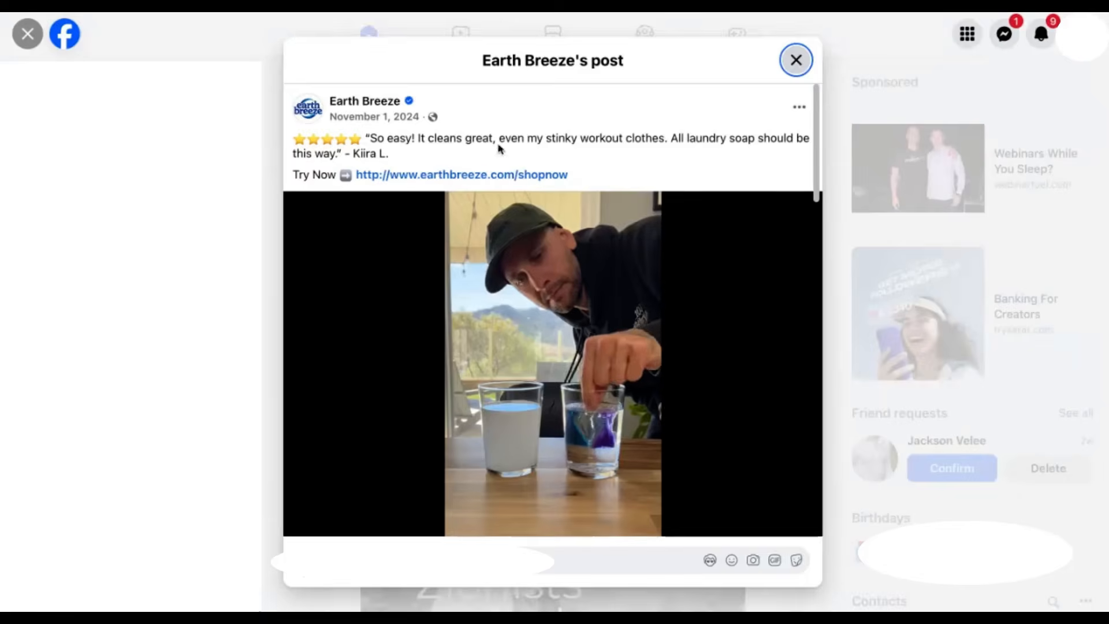
pyautogui.scroll(-2, 479, 260)
pyautogui.scroll(2, 521, 296)
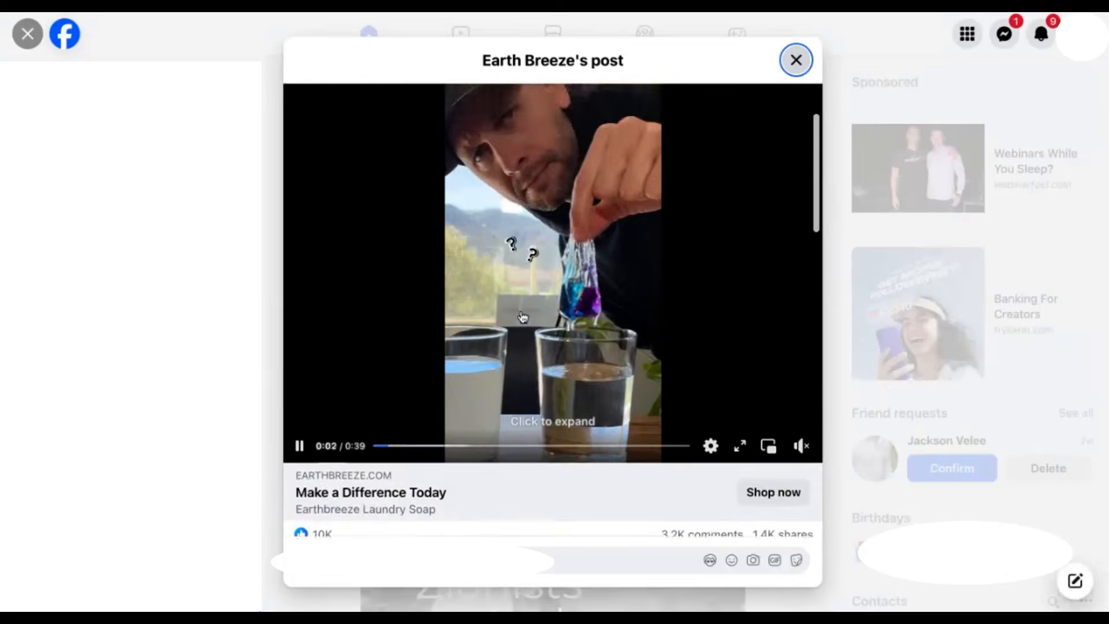
pyautogui.scroll(-2, 530, 412)
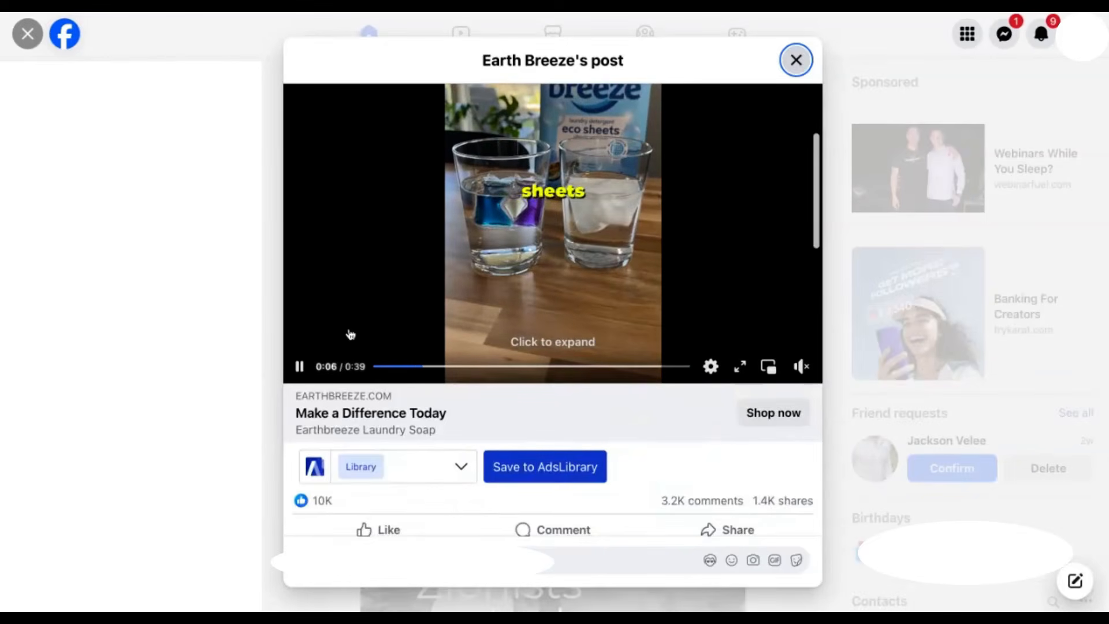
pyautogui.click(299, 366)
pyautogui.scroll(2, 621, 228)
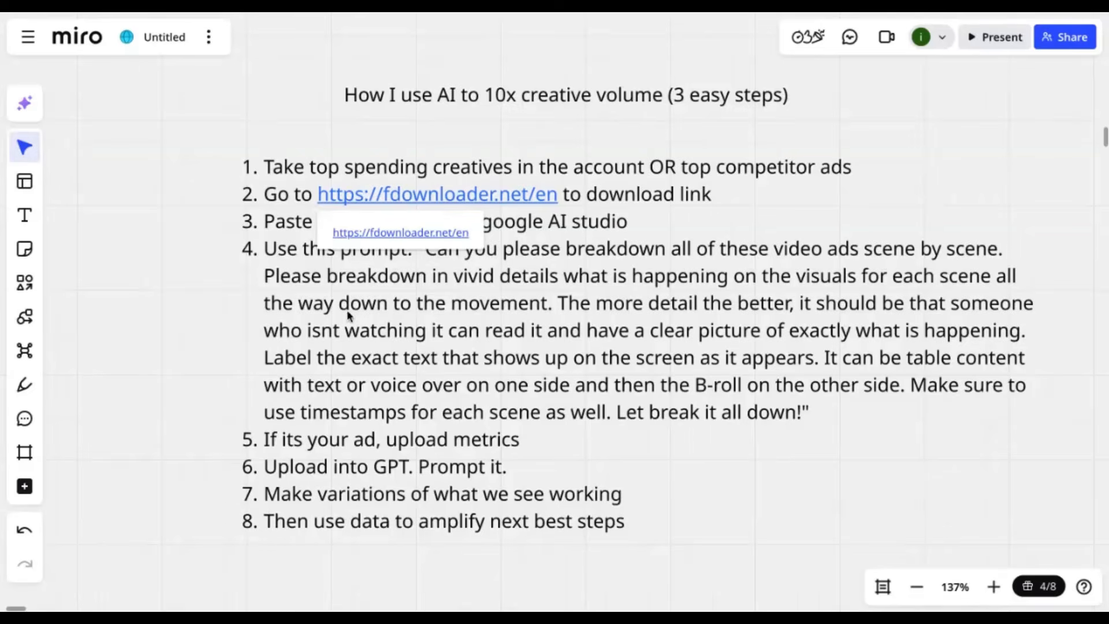
# - Switch to FDownloader.Net, fetch the video with the ad's Facebook post link and download the MP4 in 720p (HD)
pyautogui.tripleClick(294, 201)
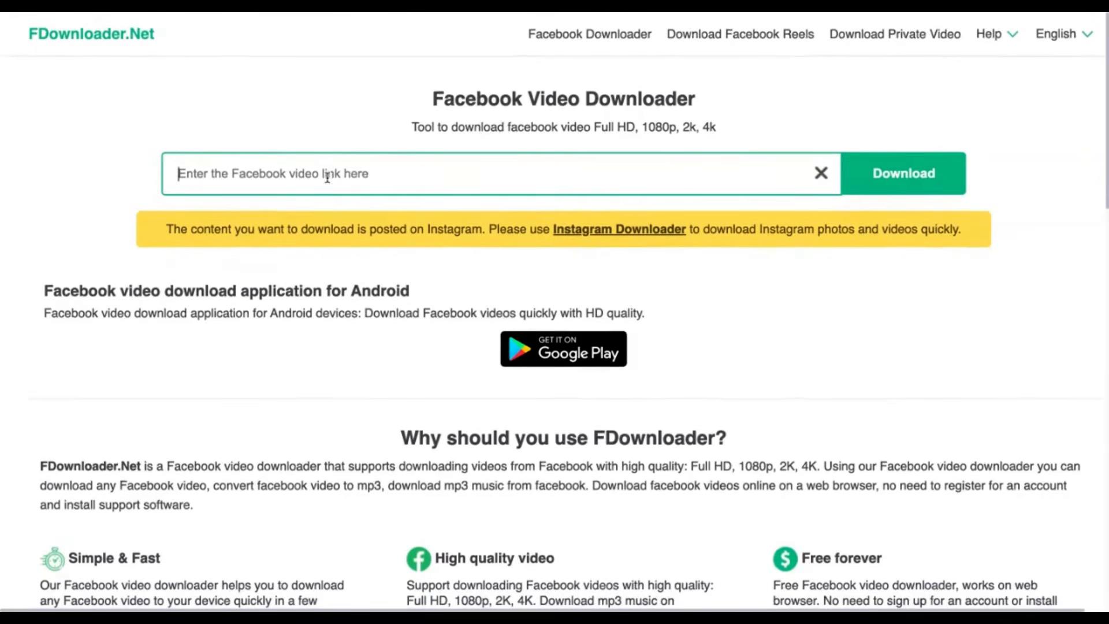
pyautogui.hotkey('ctrl', 'v')
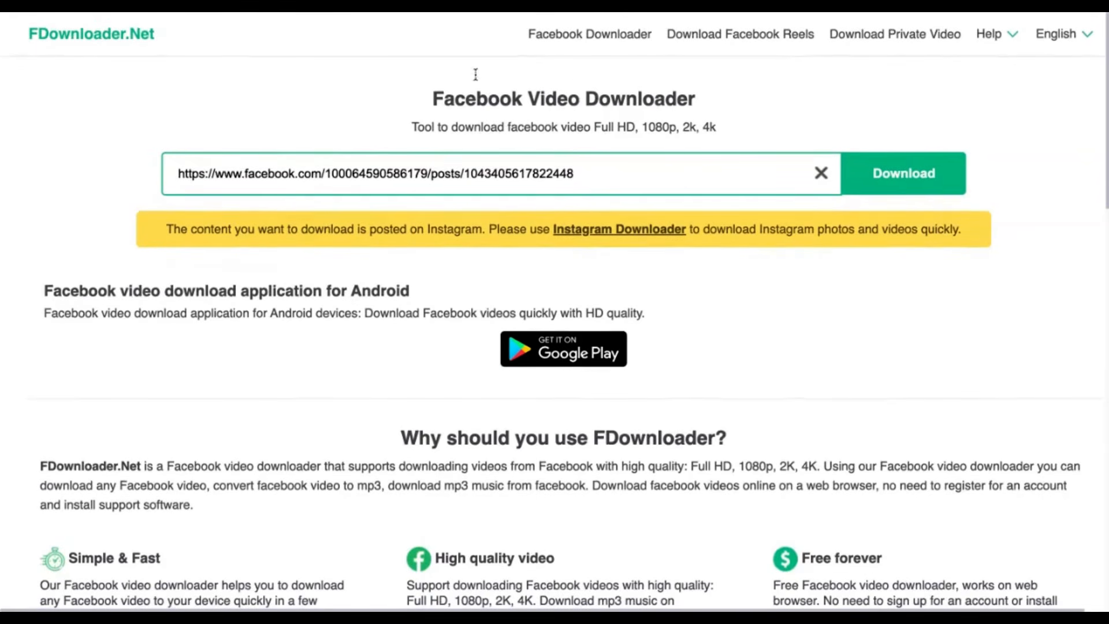
pyautogui.click(934, 171)
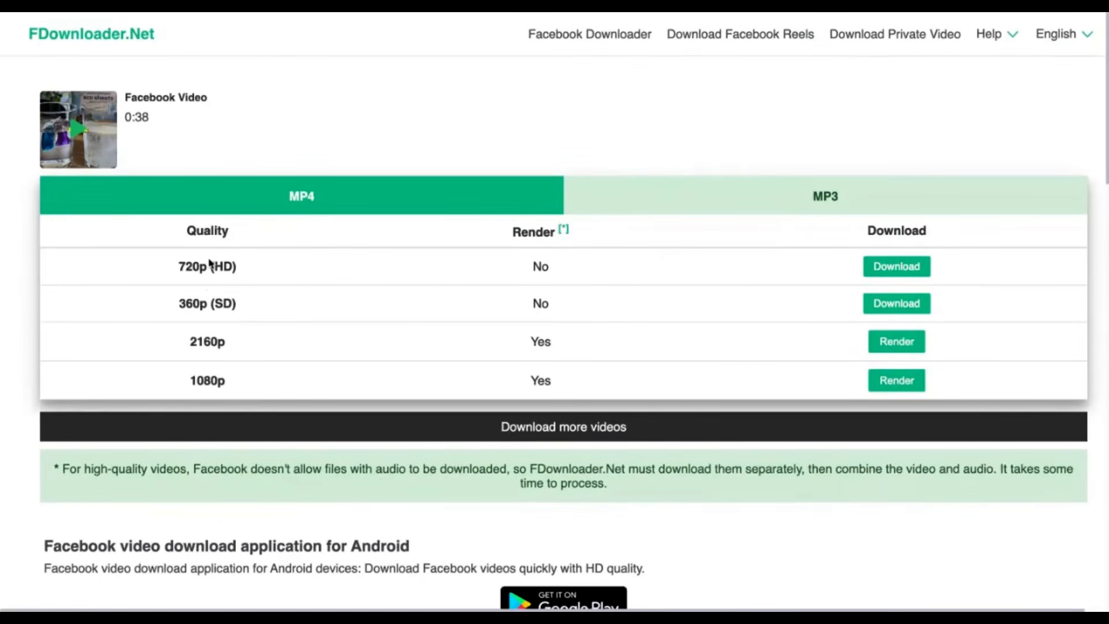
pyautogui.click(885, 268)
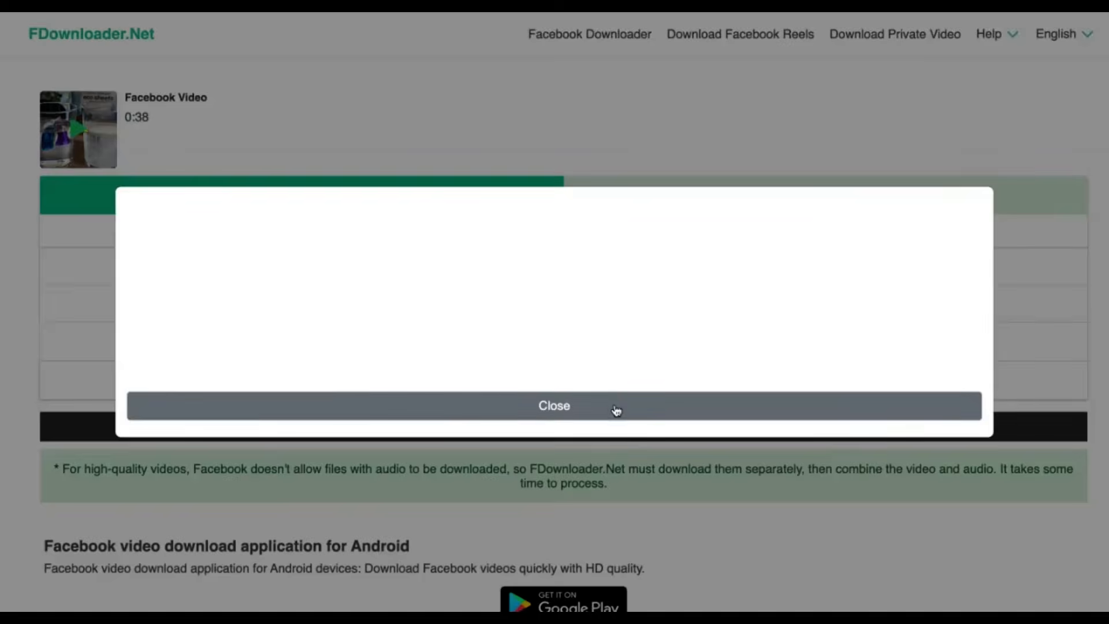
pyautogui.click(617, 410)
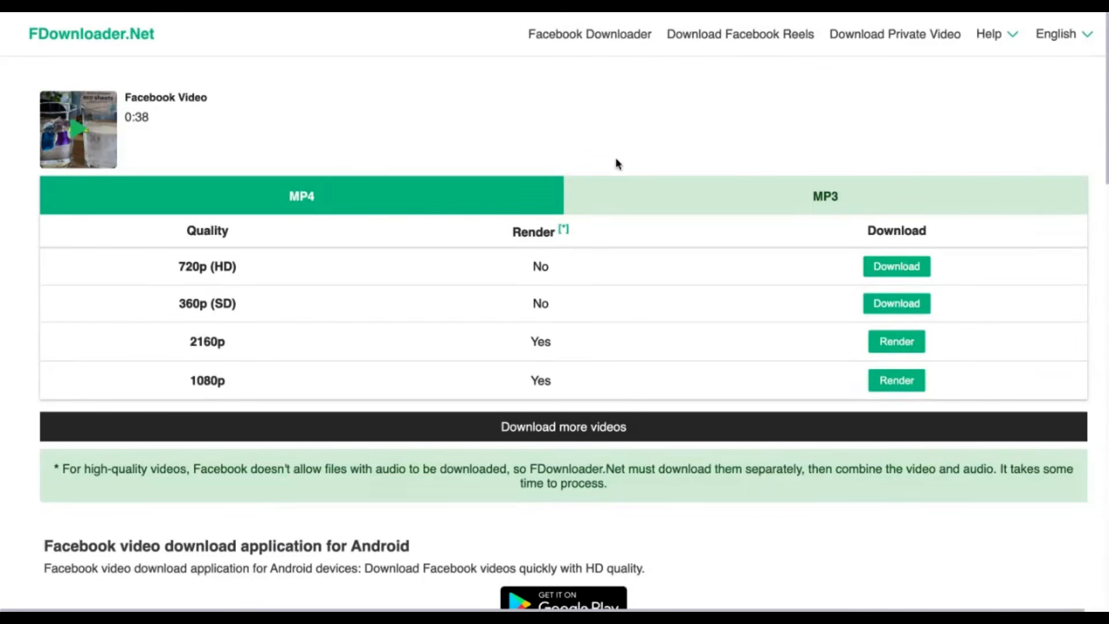
# - Return to the Miro board and highlight the instruction "Paste all top videos into google AI studio"
pyautogui.click(76, 6)
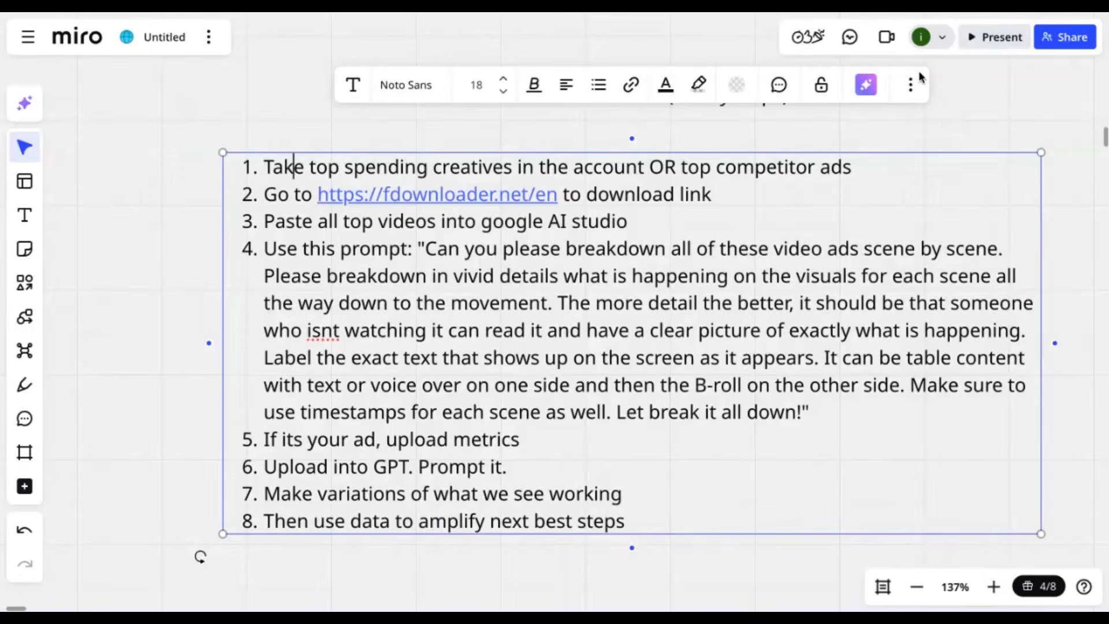
pyautogui.click(983, 151)
pyautogui.scroll(1, 593, 242)
pyautogui.scroll(-1, 593, 242)
pyautogui.hscroll(1, 593, 242)
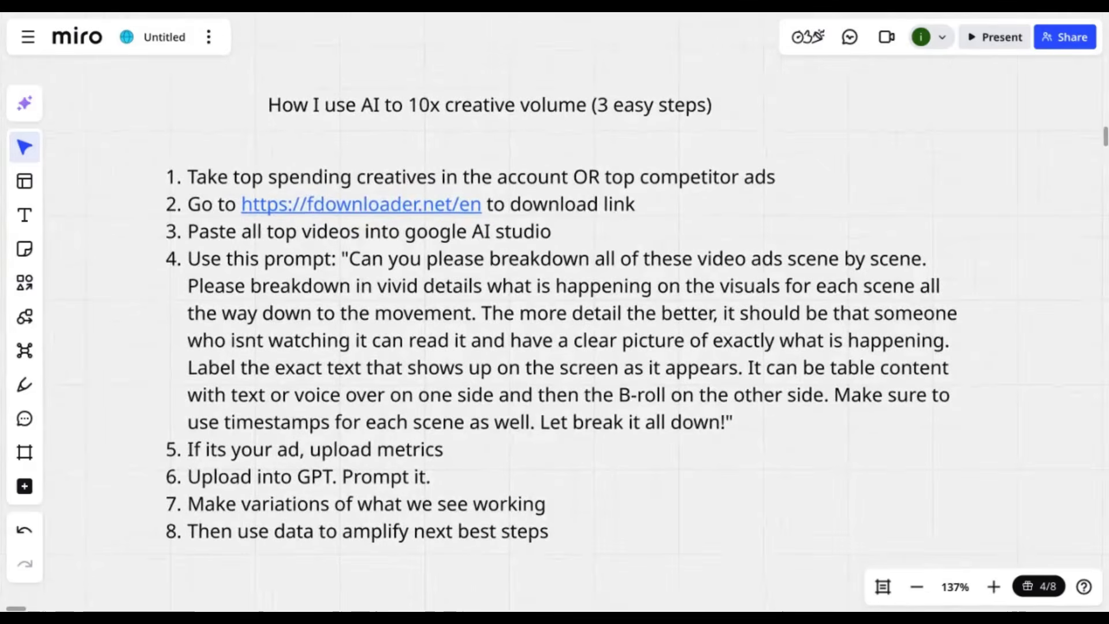
pyautogui.scroll(-1, 583, 237)
pyautogui.tripleClick(243, 286)
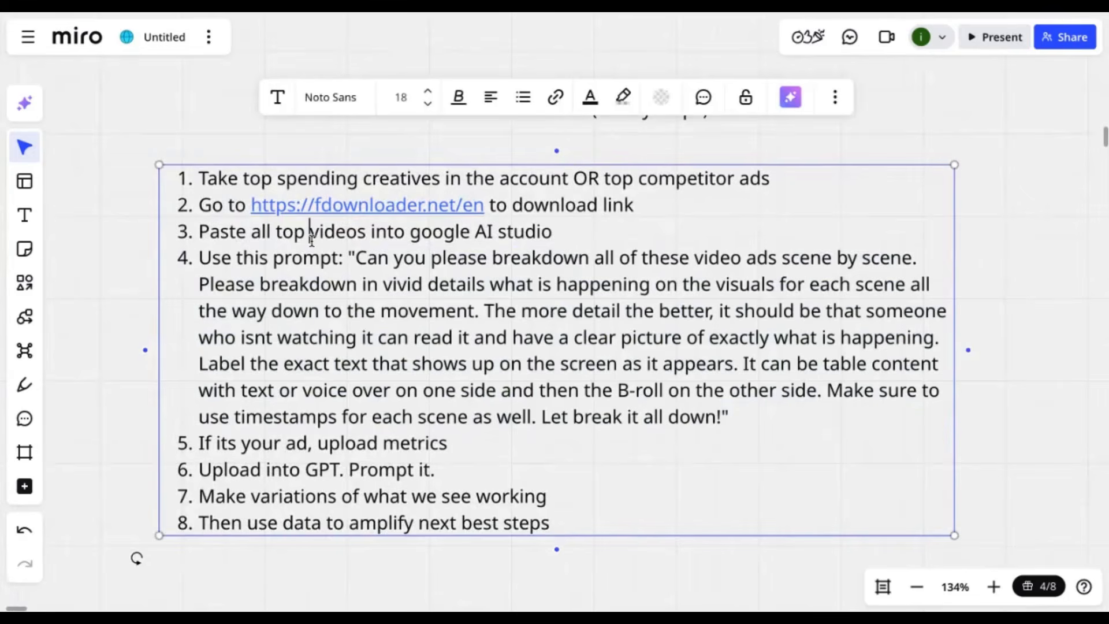
pyautogui.tripleClick(312, 240)
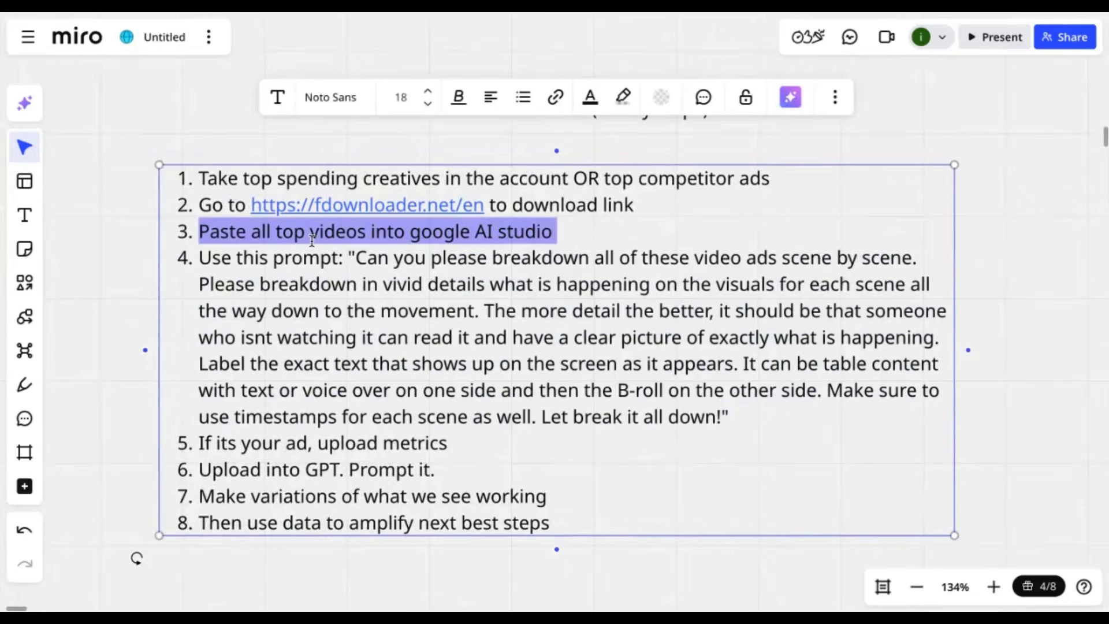
# - Switch to Google AI Studio and attach the downloaded ad video to the chat prompt
pyautogui.click(261, 13)
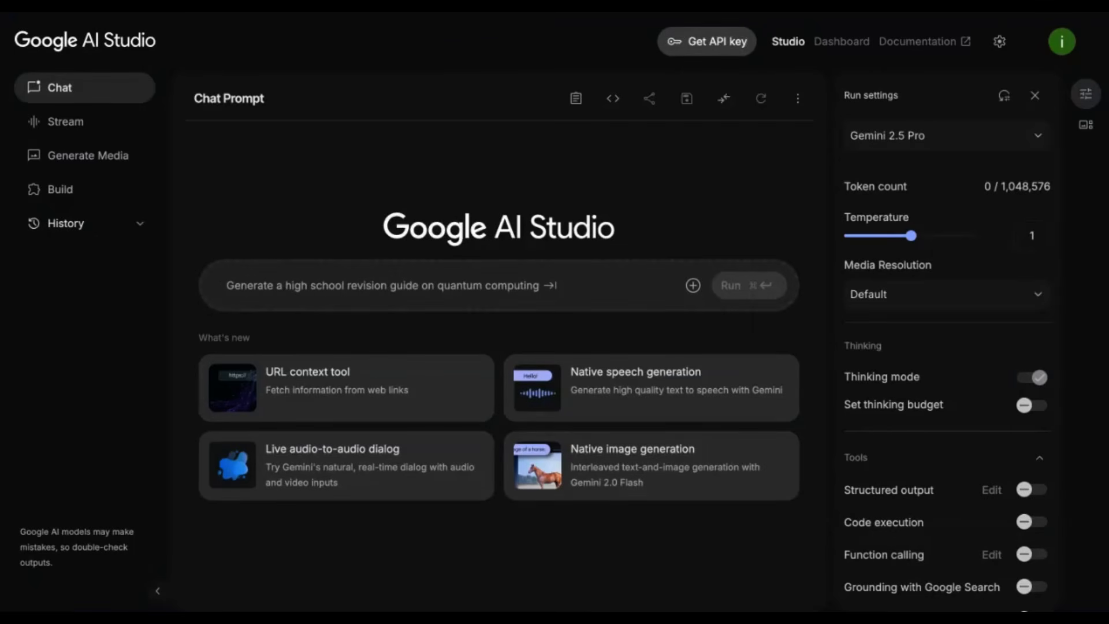
pyautogui.hotkey('ctrl', 'v')
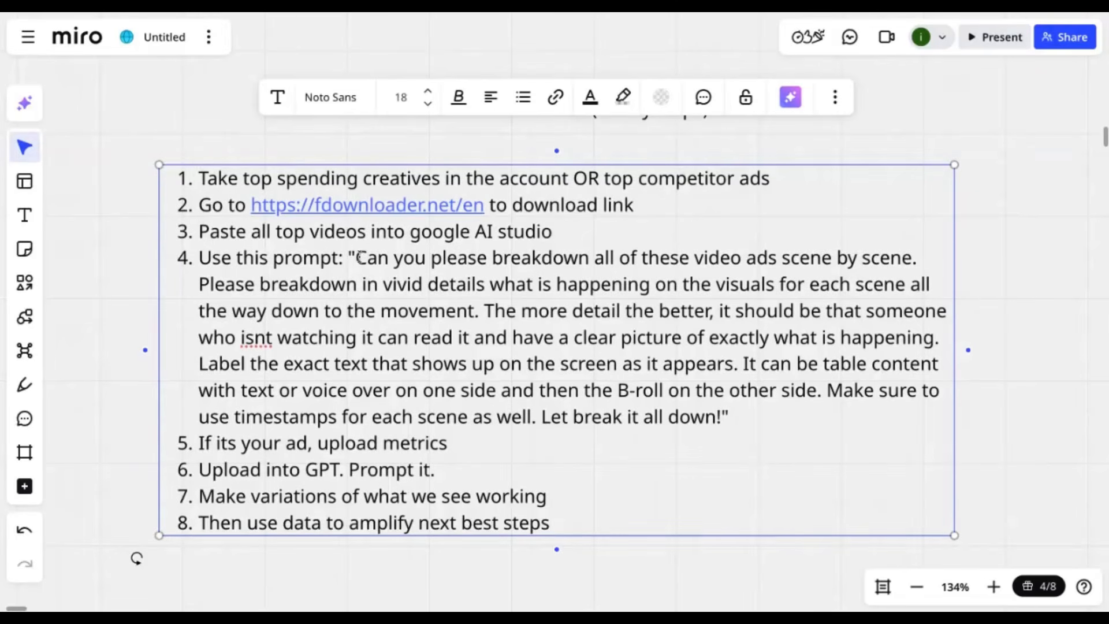
# - Copy the full quoted scene-by-scene breakdown prompt from the Miro board, paste it with the attached video in Google AI Studio and run it
pyautogui.moveTo(358, 257); pyautogui.dragTo(432, 364)
pyautogui.moveTo(554, 364); pyautogui.dragTo(349, 258)
pyautogui.press('super+c')
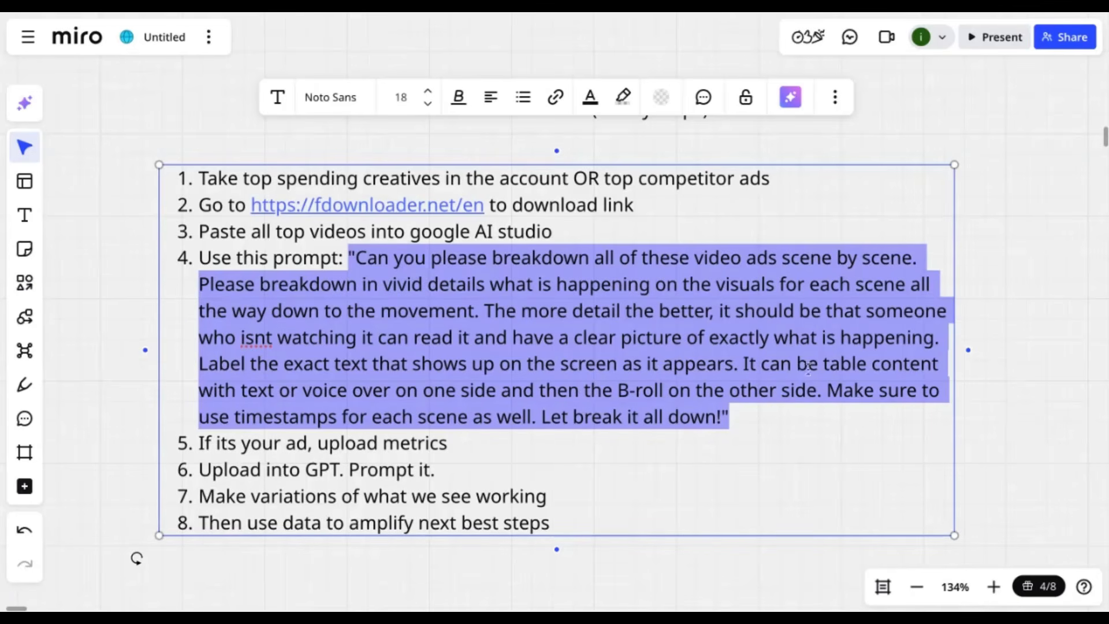
pyautogui.click(340, 10)
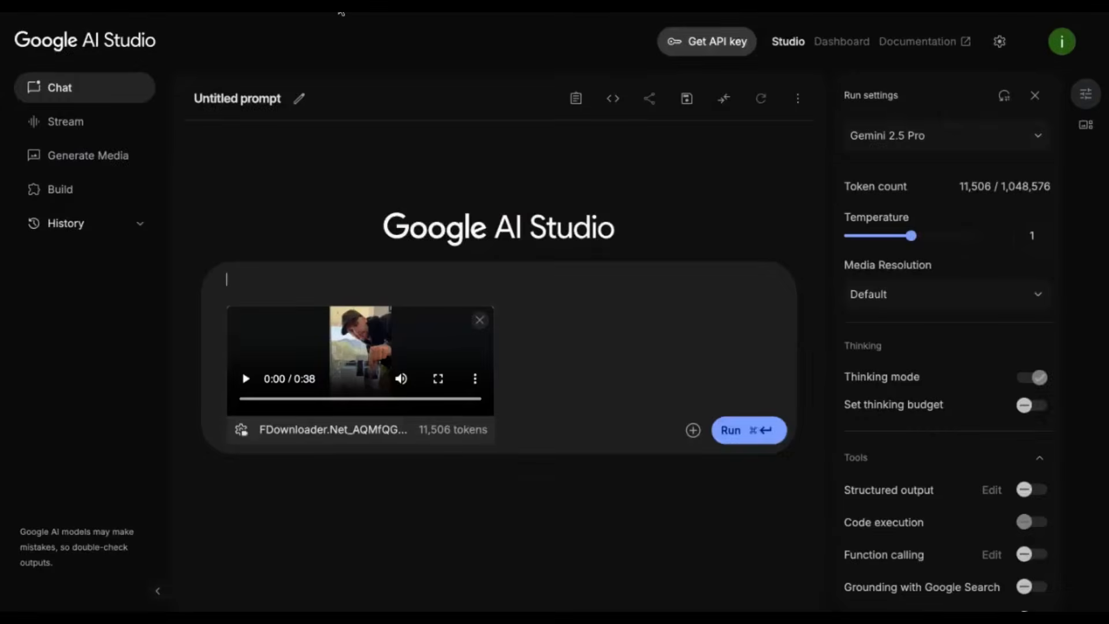
pyautogui.click(311, 296)
pyautogui.press('super+v')
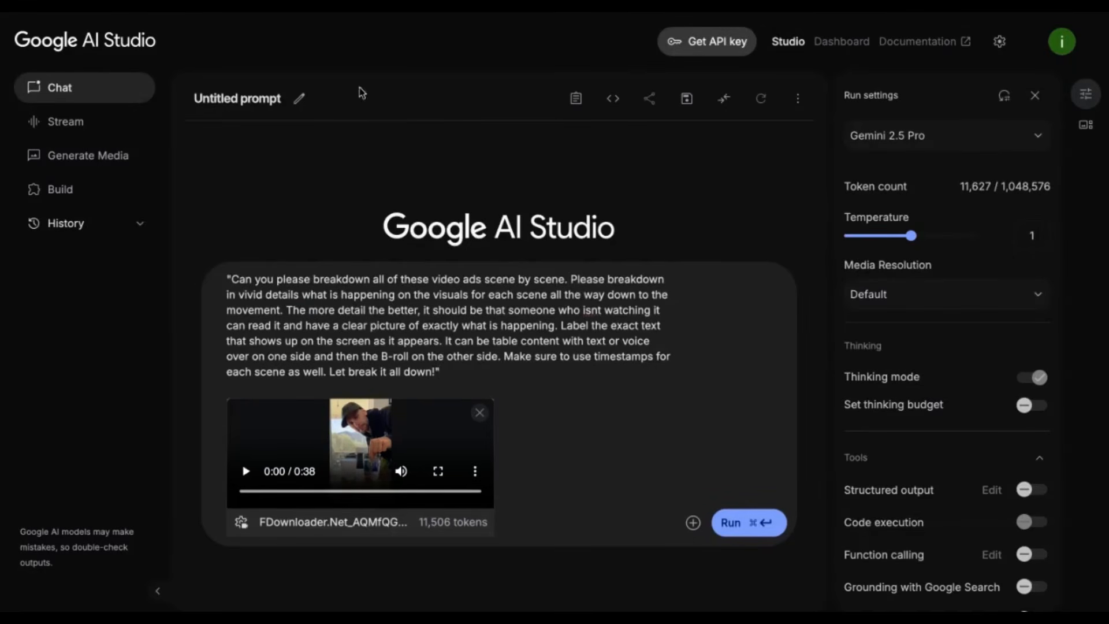
pyautogui.click(770, 523)
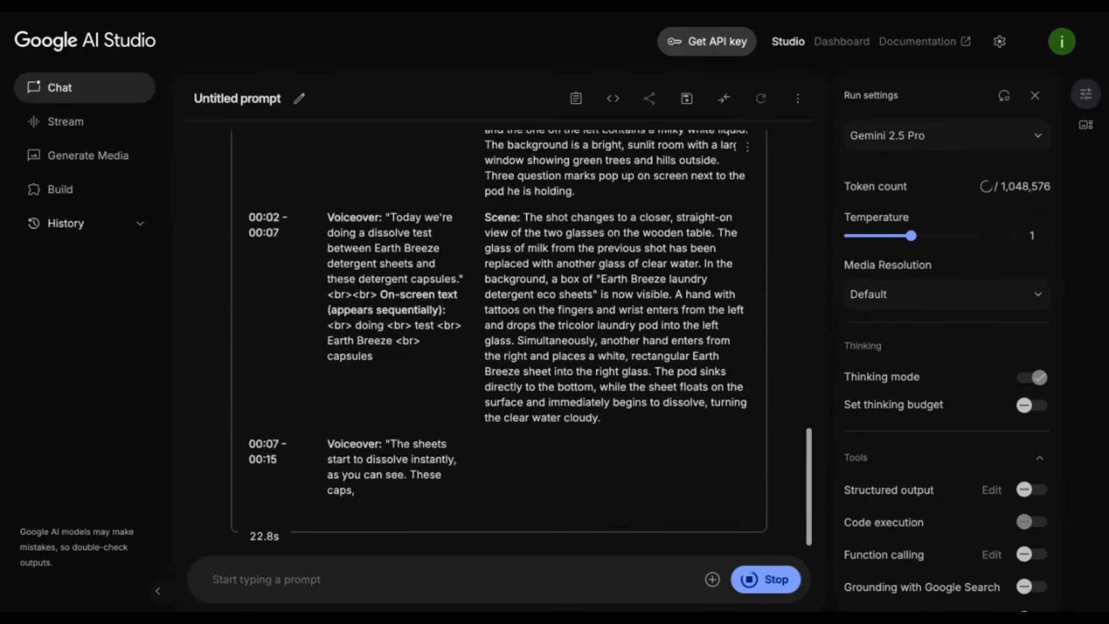
# - Examine the generated breakdown's timestamp, voiceover and B-roll descriptions, and play the first seconds of the attached ad video for comparison
pyautogui.scroll(10, 497, 347)
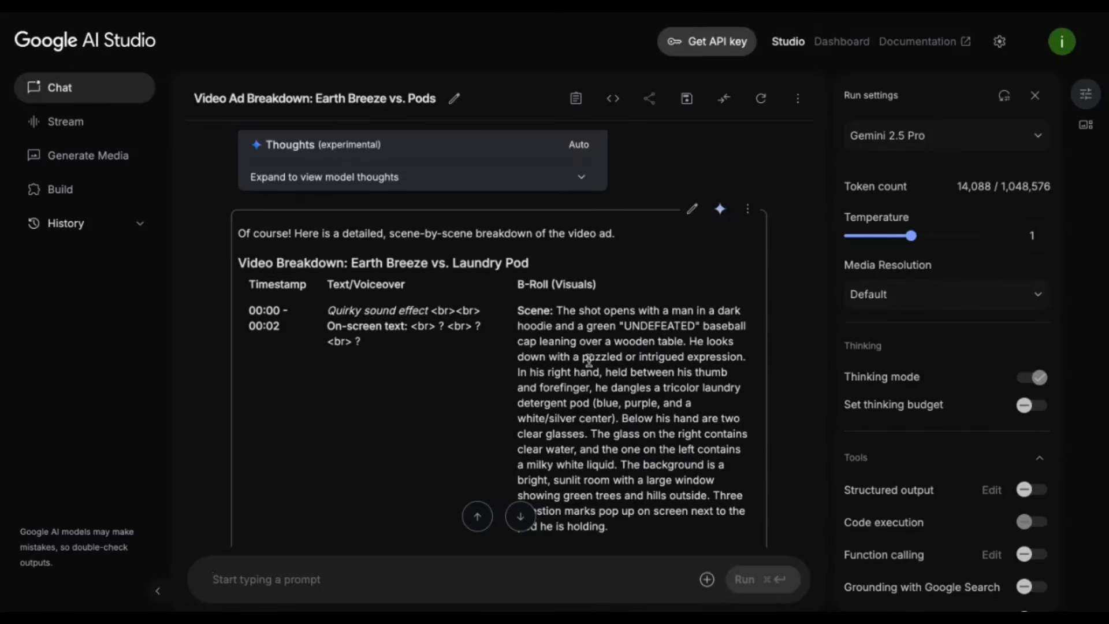
pyautogui.scroll(-1, 629, 353)
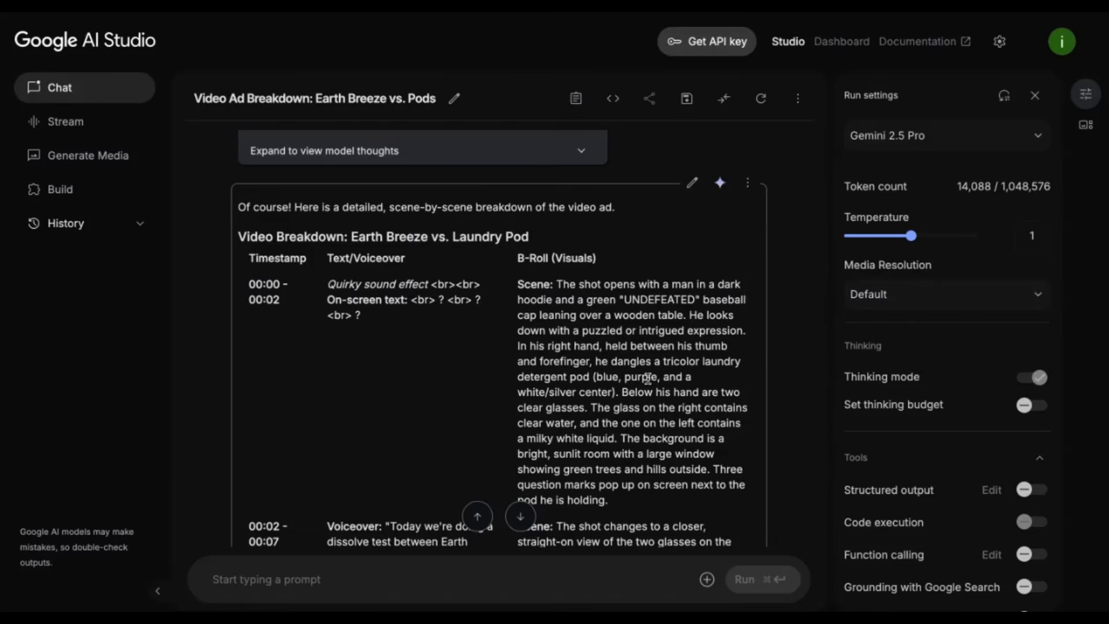
pyautogui.scroll(-1, 619, 394)
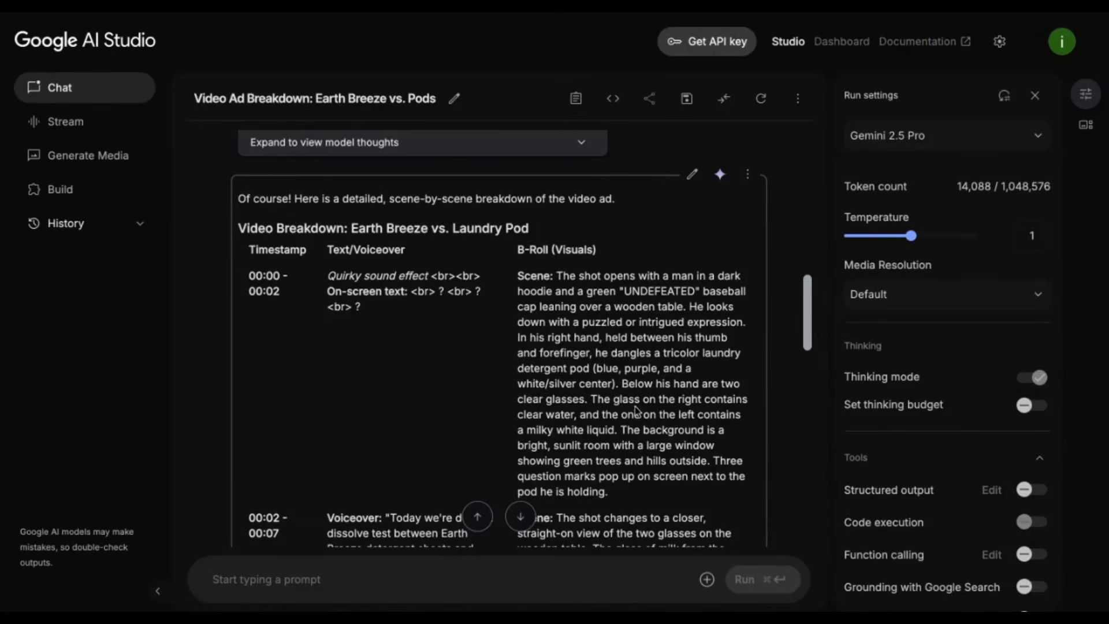
pyautogui.scroll(-1, 642, 410)
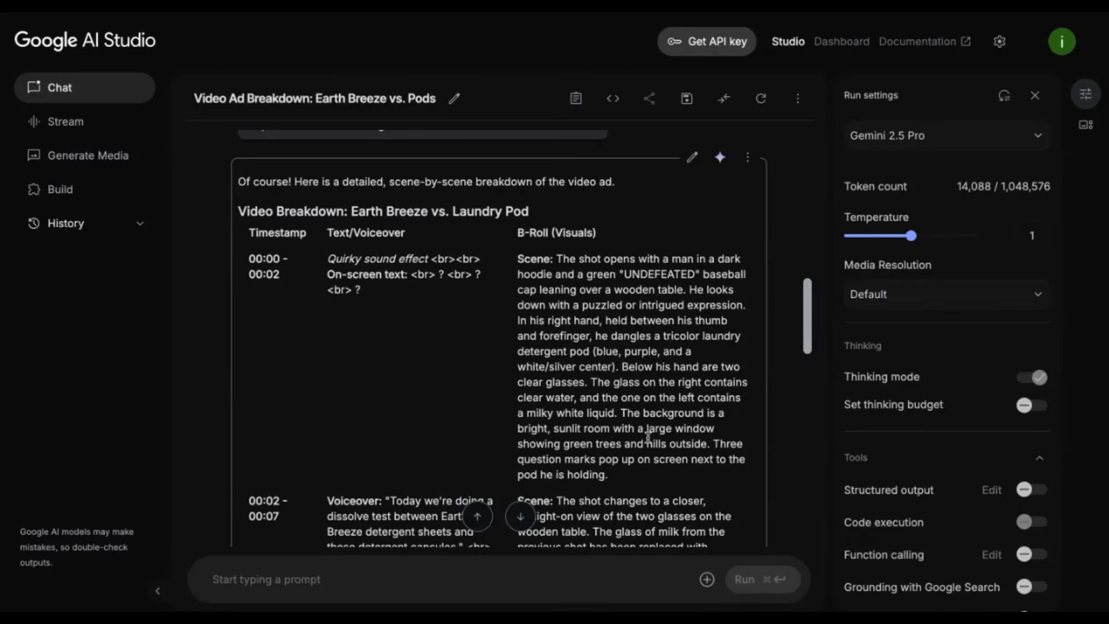
pyautogui.scroll(-1, 657, 428)
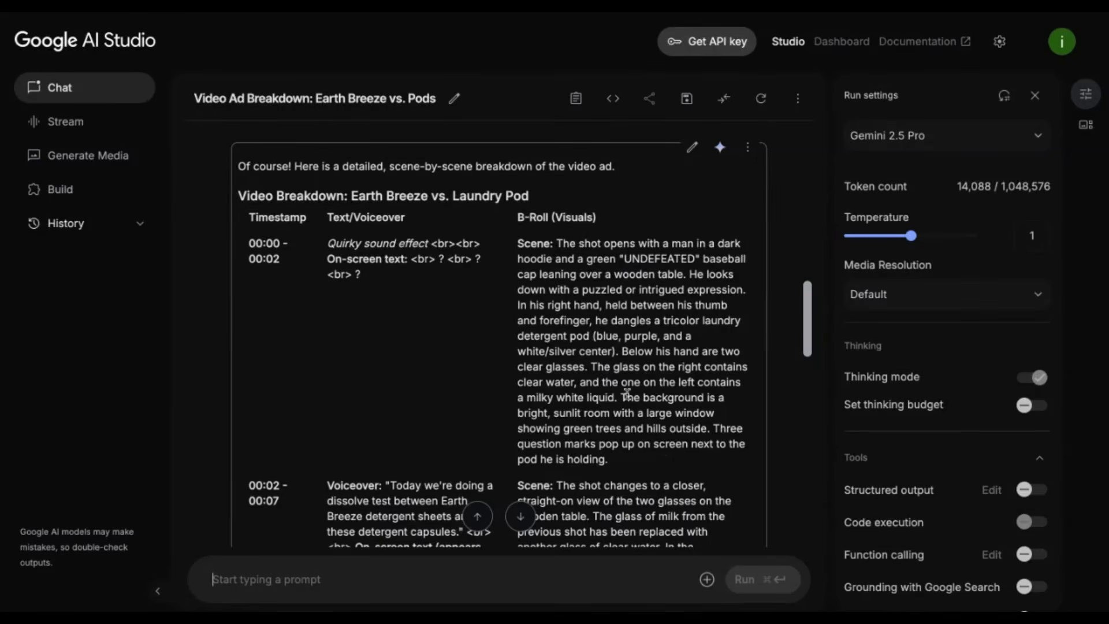
pyautogui.scroll(10, 627, 392)
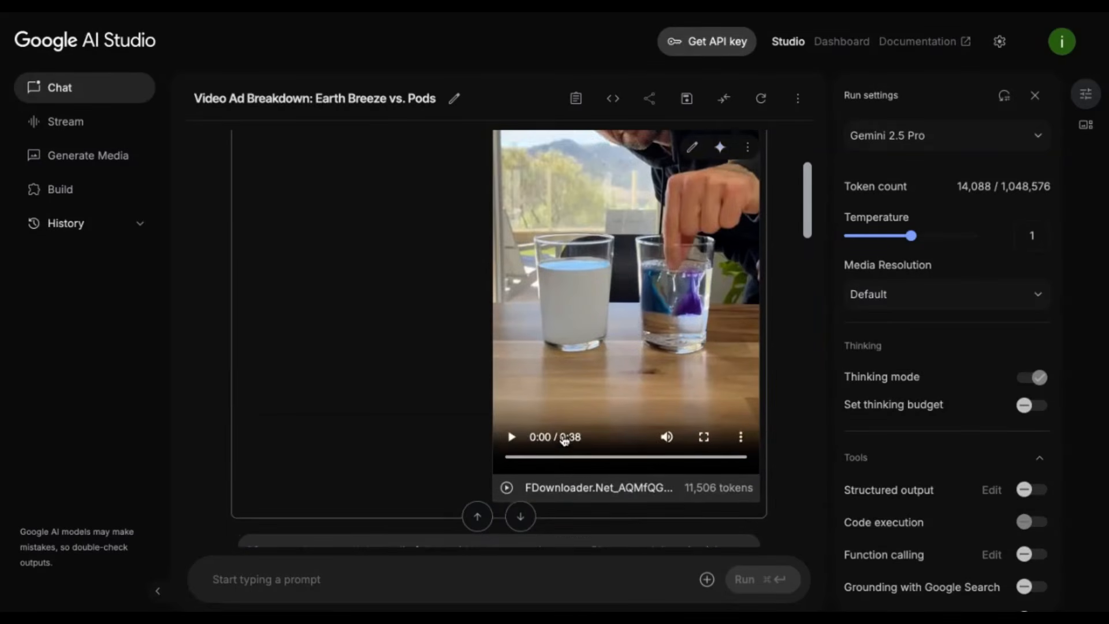
pyautogui.click(511, 436)
pyautogui.scroll(1, 516, 439)
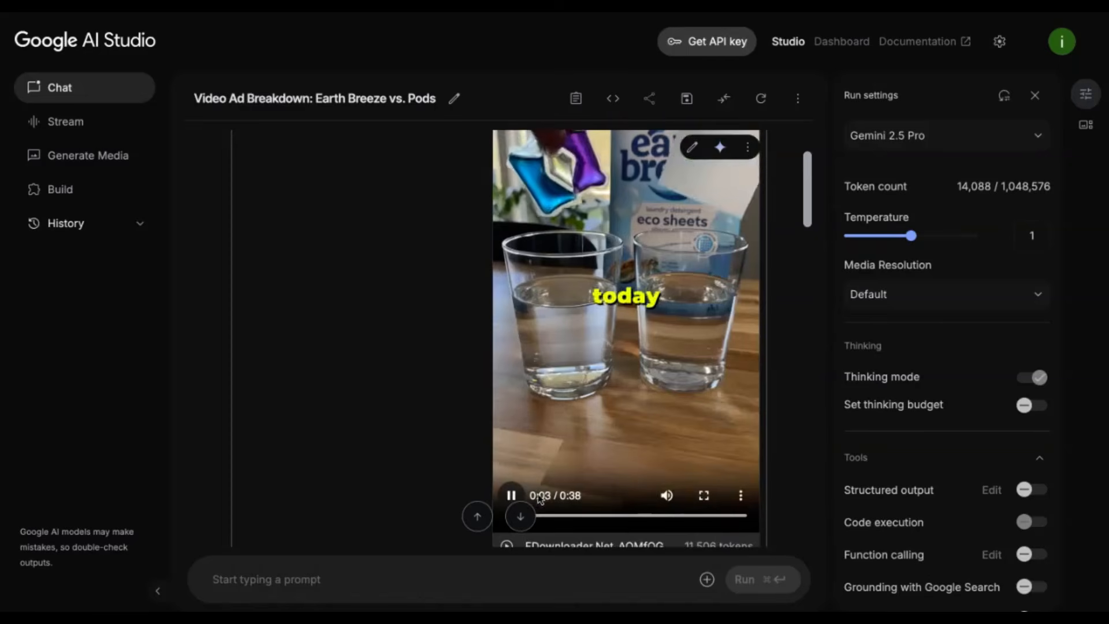
pyautogui.click(584, 381)
pyautogui.scroll(-1, 582, 350)
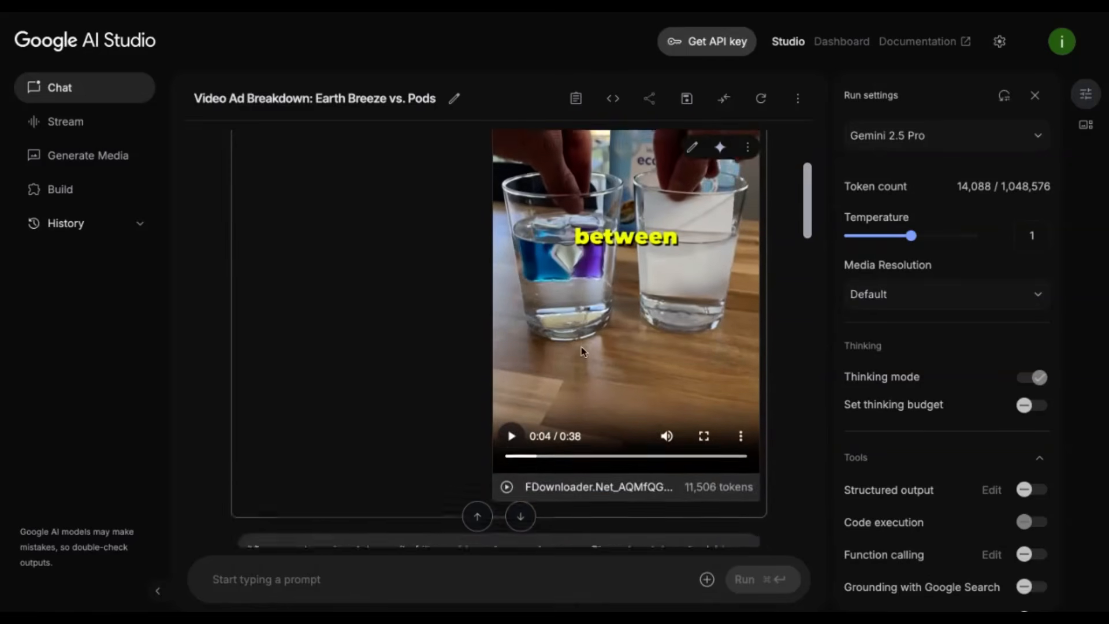
# - Review the remaining scenes and copy the complete video breakdown response to the clipboard
pyautogui.scroll(-5, 582, 349)
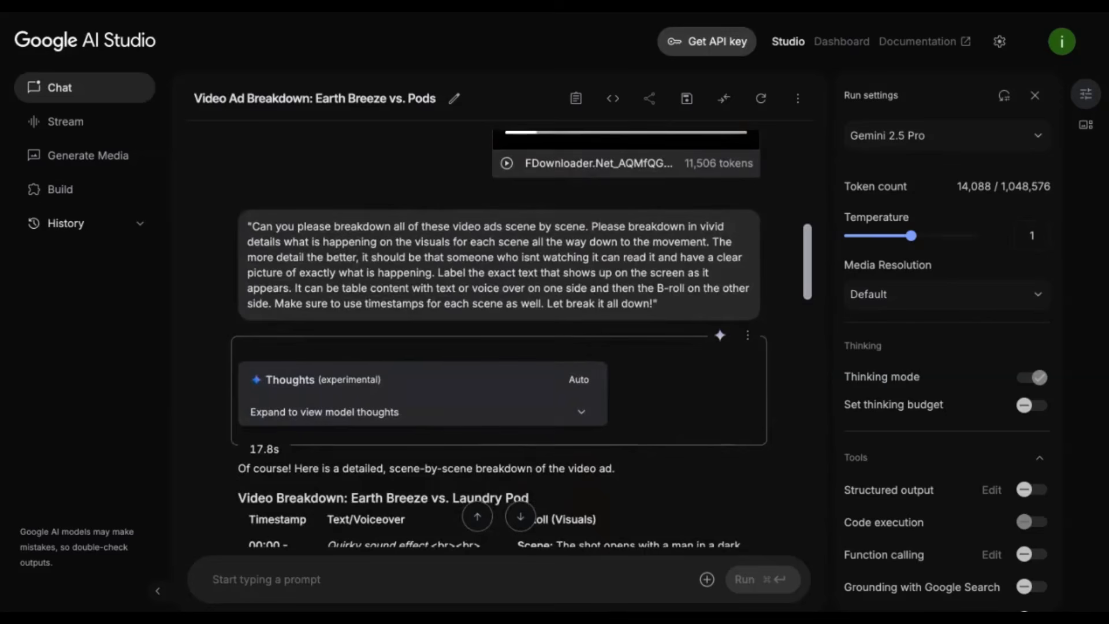
pyautogui.scroll(5, 435, 406)
pyautogui.scroll(-11, 434, 406)
pyautogui.scroll(-10, 551, 355)
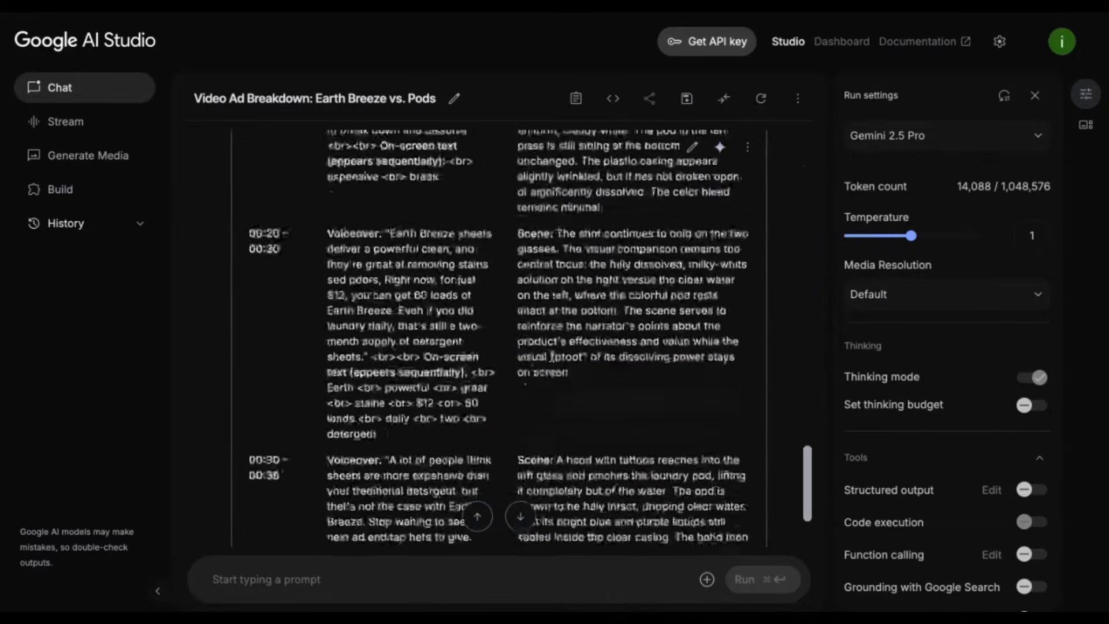
pyautogui.scroll(15, 552, 356)
pyautogui.scroll(9, 552, 356)
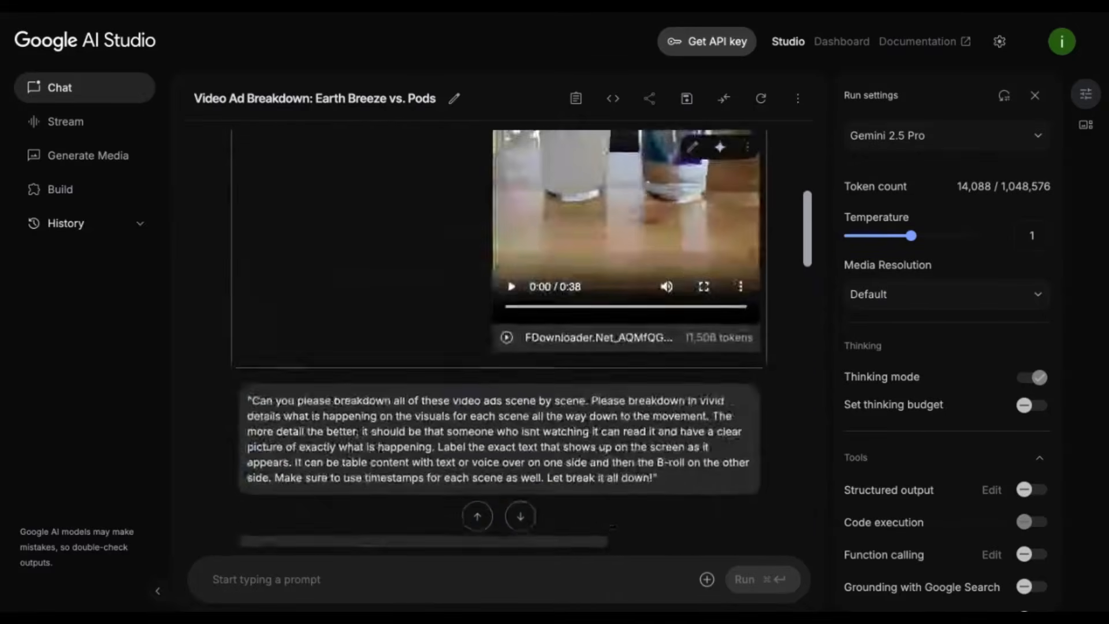
pyautogui.scroll(-5, 664, 347)
pyautogui.click(746, 303)
pyautogui.click(775, 356)
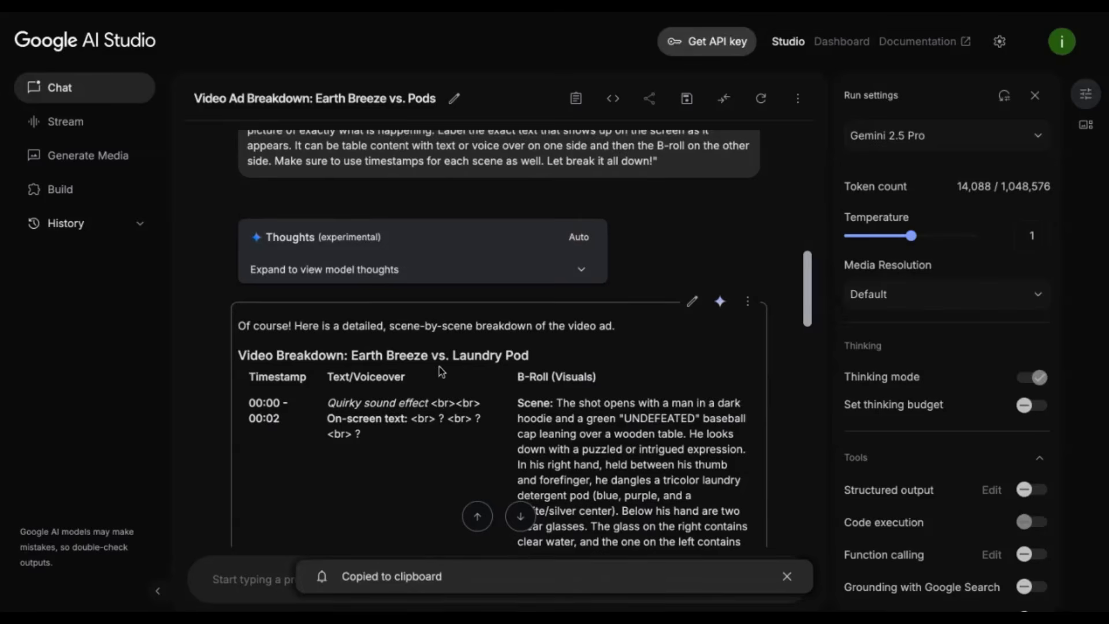
pyautogui.click(362, 11)
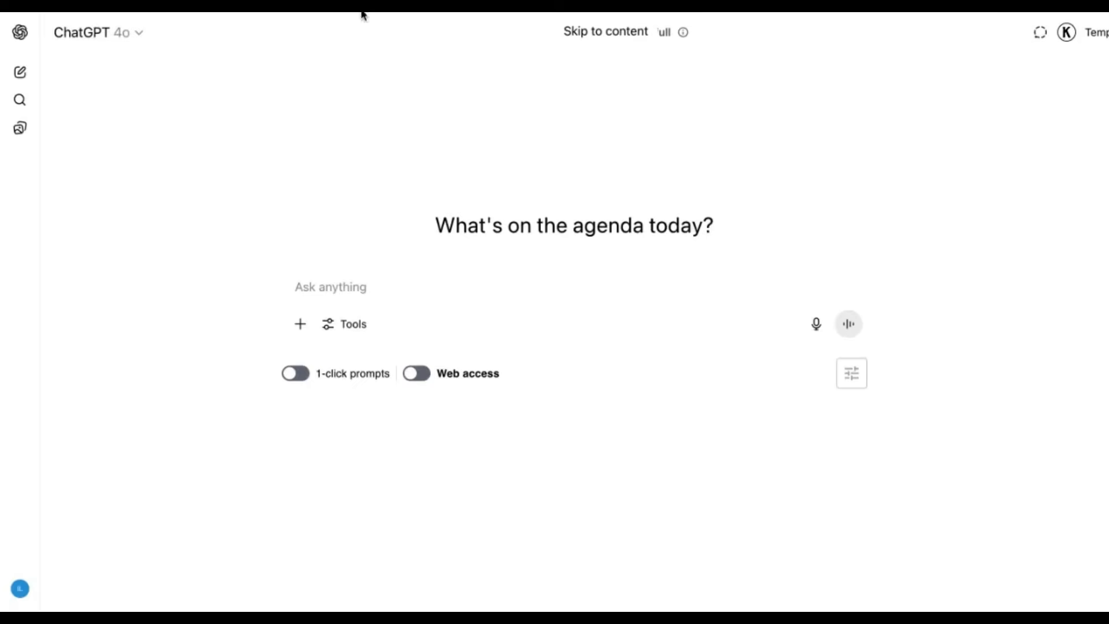
pyautogui.click(431, 297)
pyautogui.hotkey('ctrl', 'v')
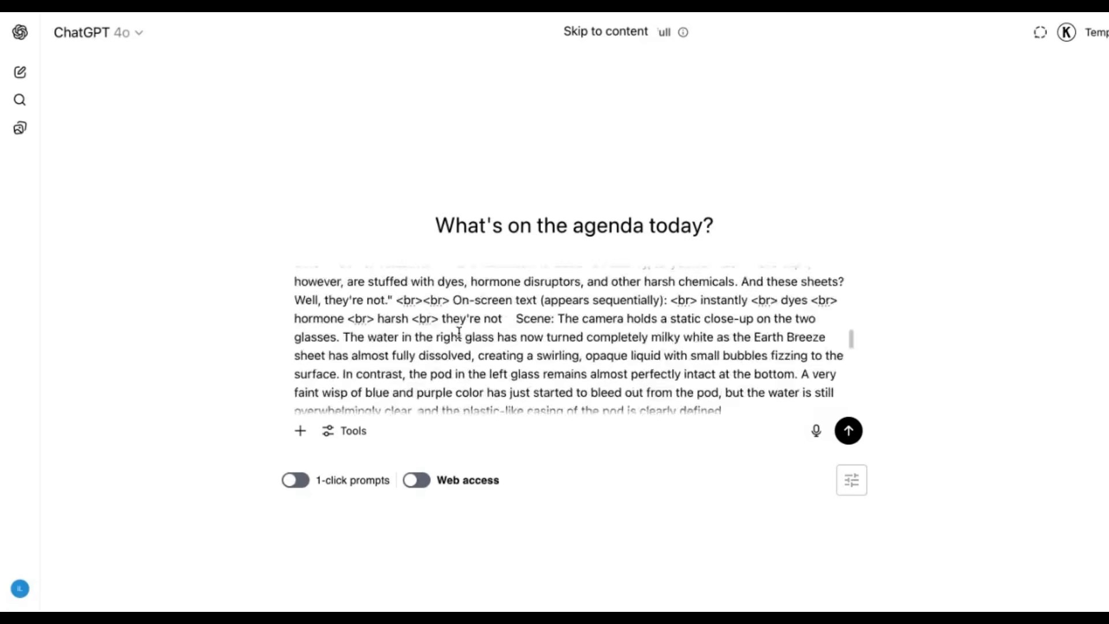
pyautogui.hotkey('ctrl', 'a')
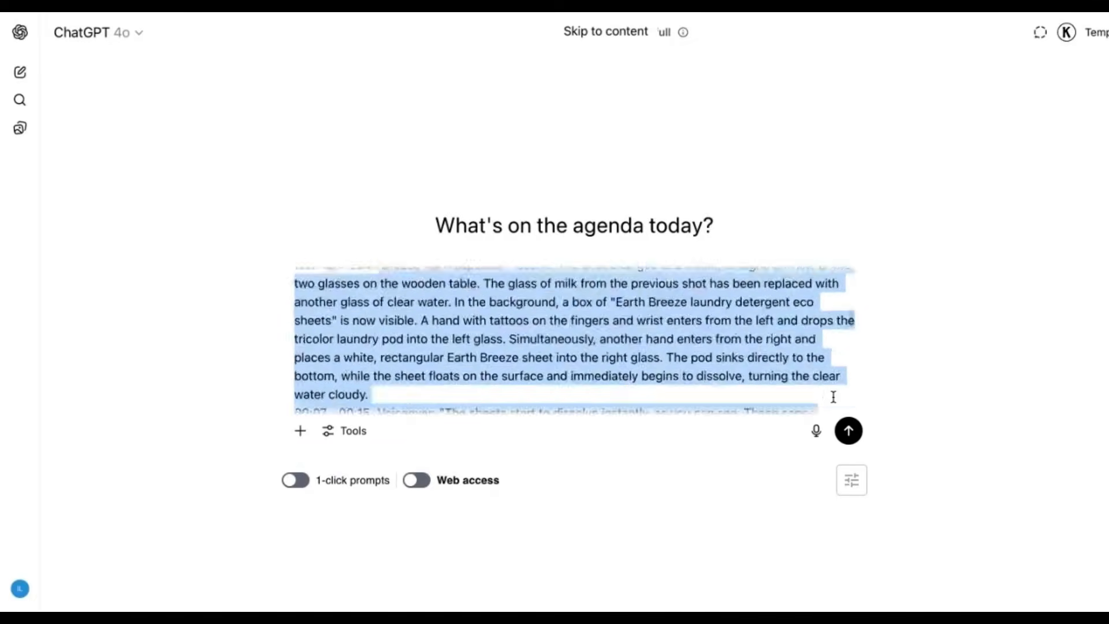
pyautogui.press('BackSpace')
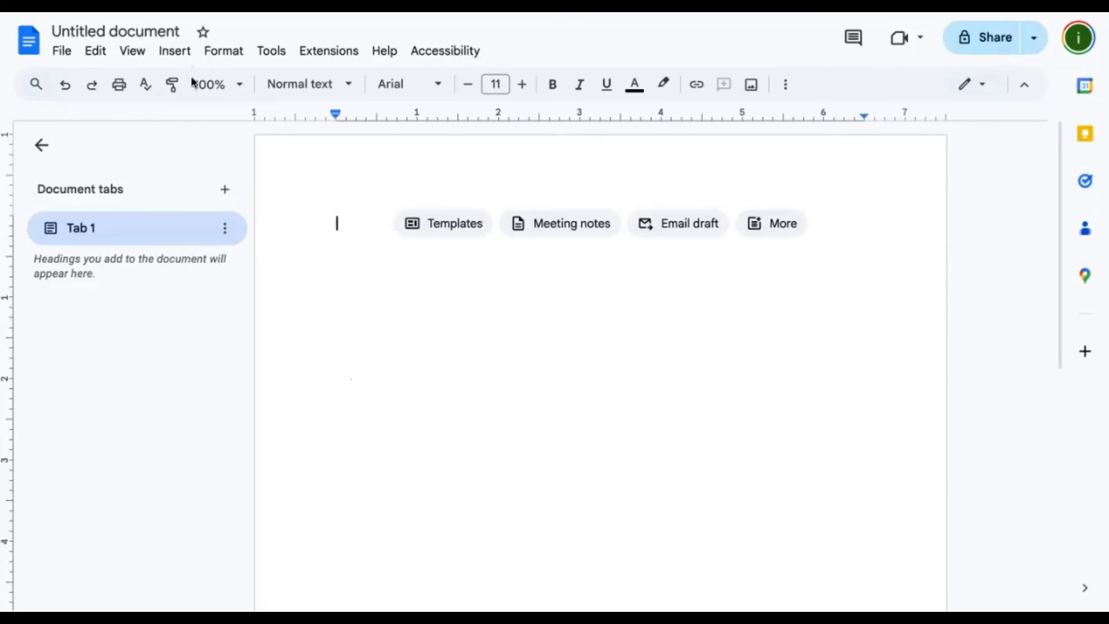
# - Switch to a blank Google Docs document, name it "Earthze breeze recreation" and paste the copied video breakdown into it
pyautogui.click(142, 32)
pyautogui.write('Earthz')
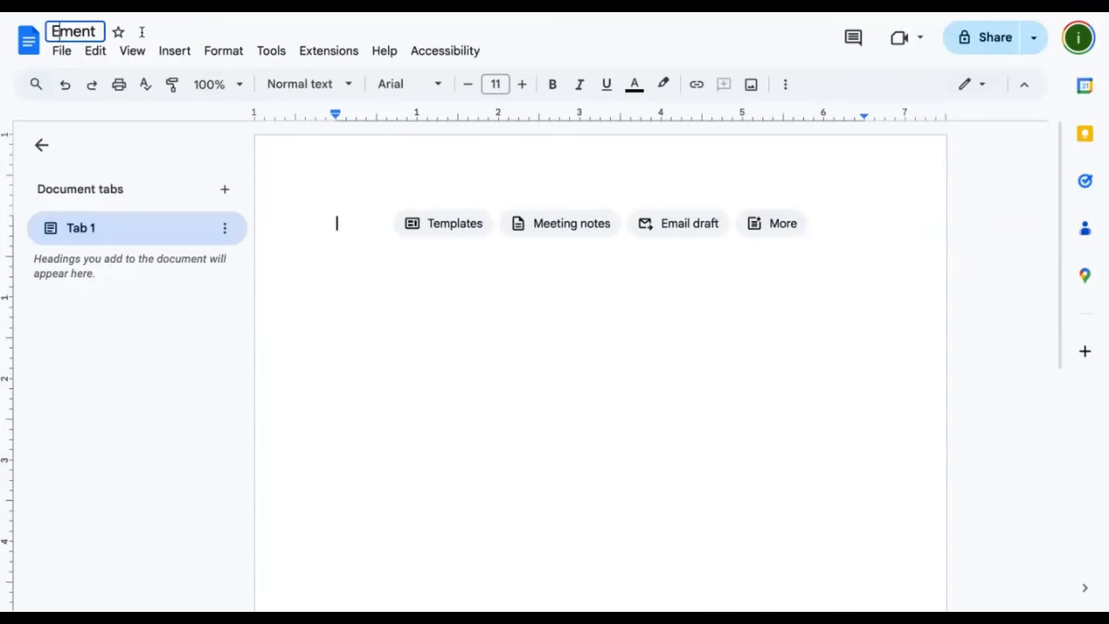
pyautogui.write('e breeze recreat')
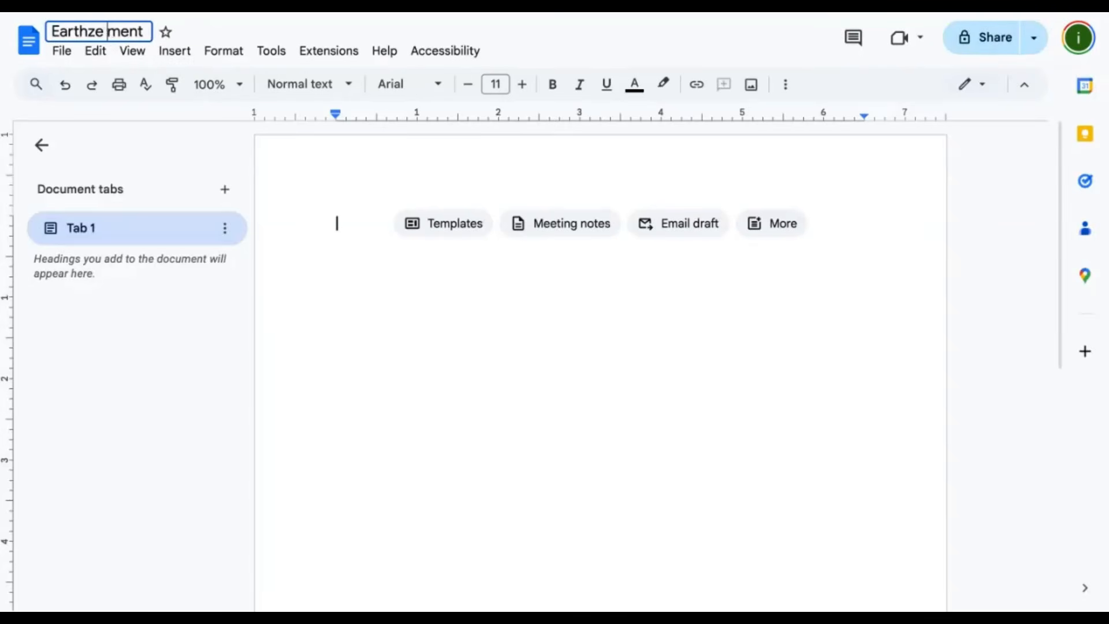
pyautogui.write('ion')
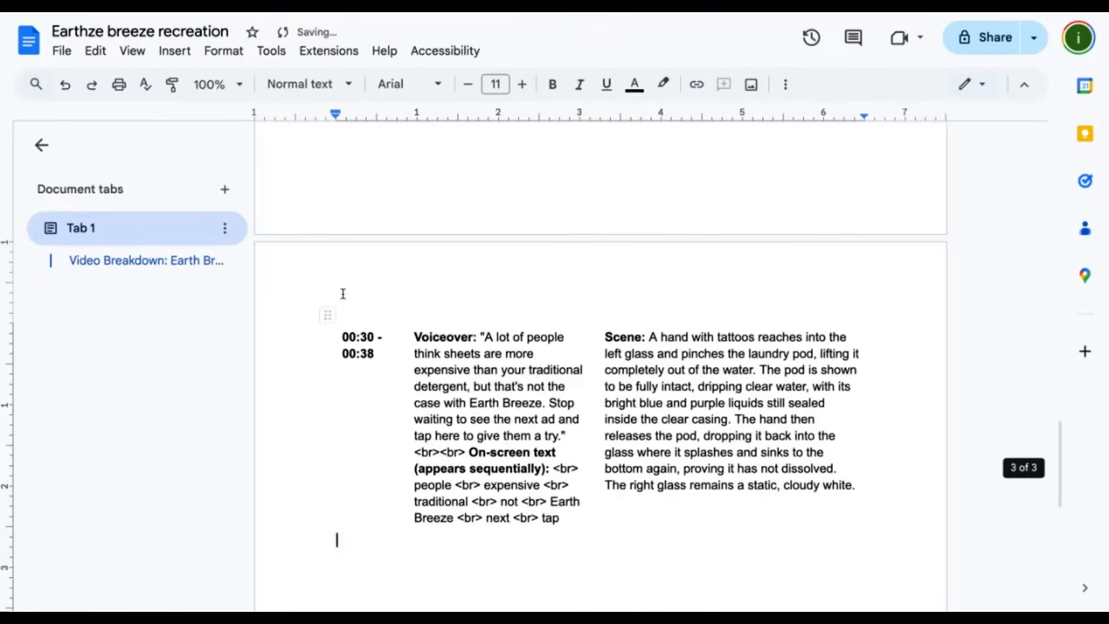
pyautogui.scroll(20, 342, 293)
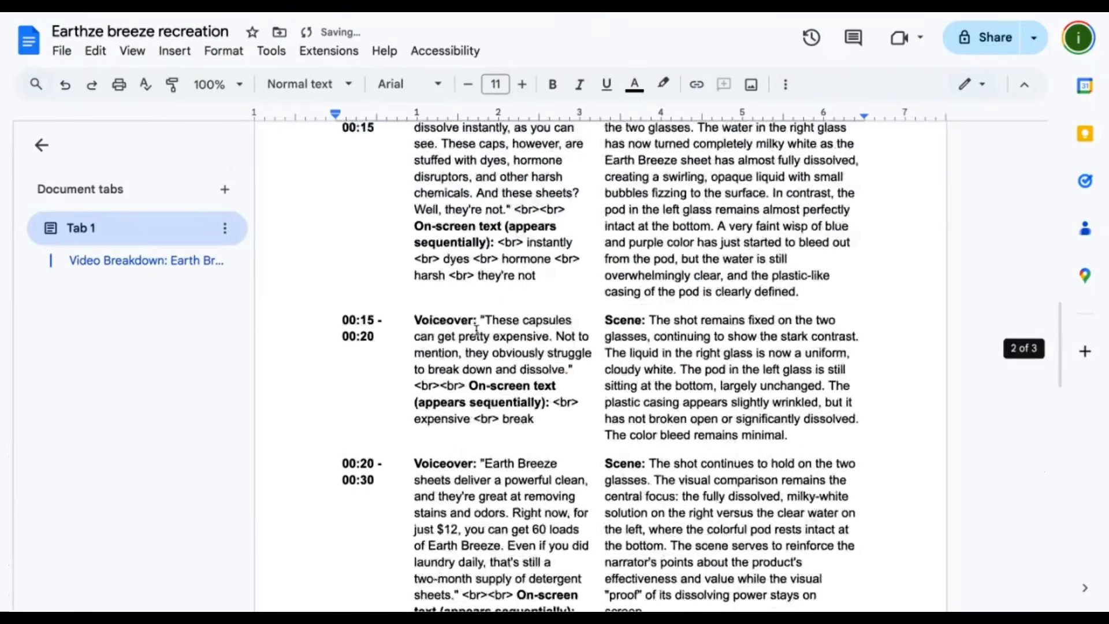
# - Delete the introductory line "Of course! Here is a detailed, scene-by-scene breakdown of the video ad." from the document
pyautogui.moveTo(598, 324); pyautogui.dragTo(615, 328)
pyautogui.tripleClick(751, 236)
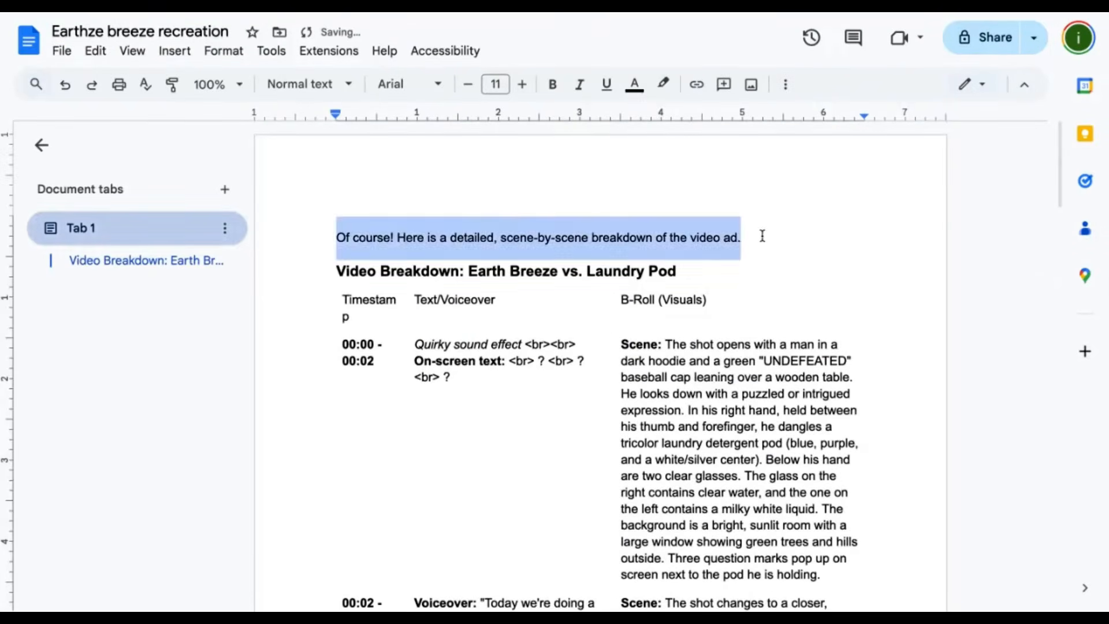
pyautogui.press('BackSpace')
# - Check the pasted breakdown table and download the document as a PDF
pyautogui.scroll(-20, 513, 351)
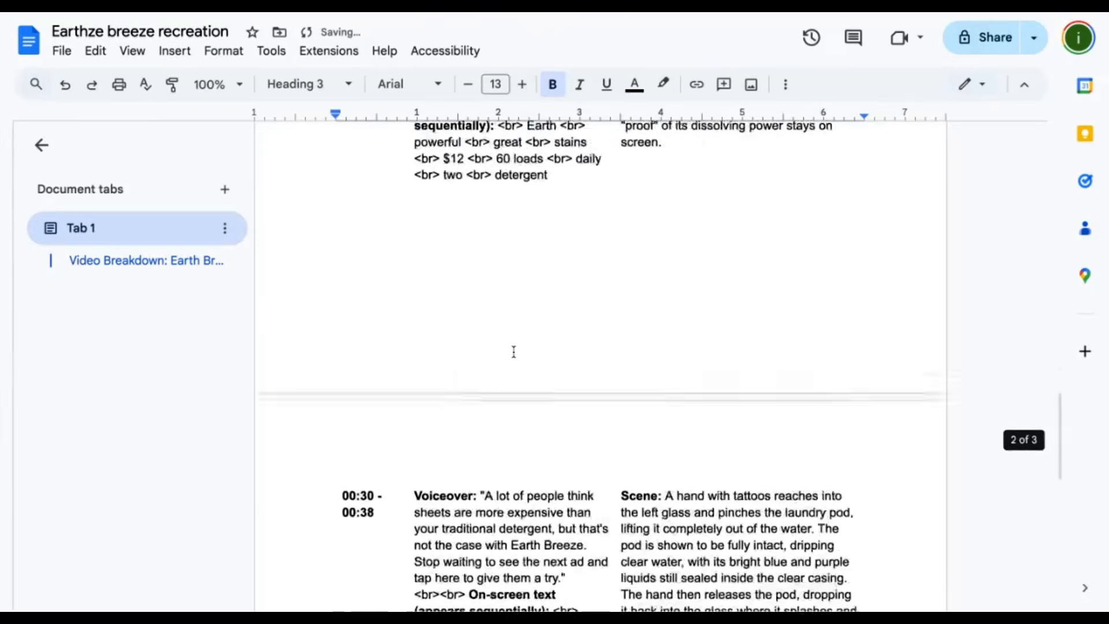
pyautogui.scroll(20, 513, 352)
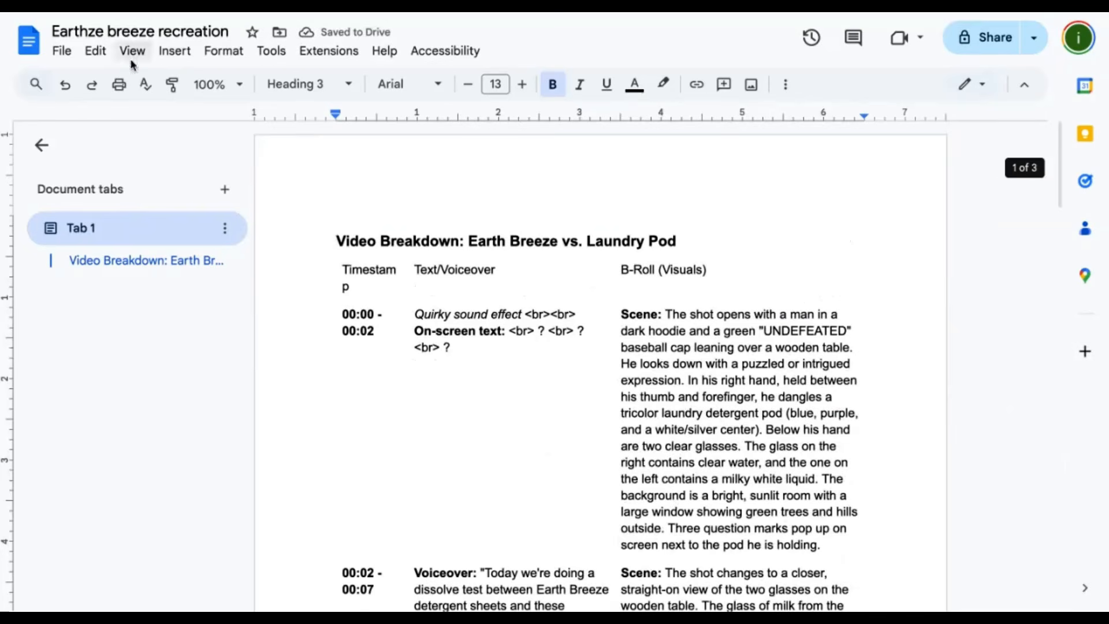
pyautogui.click(62, 51)
pyautogui.moveTo(304, 238)
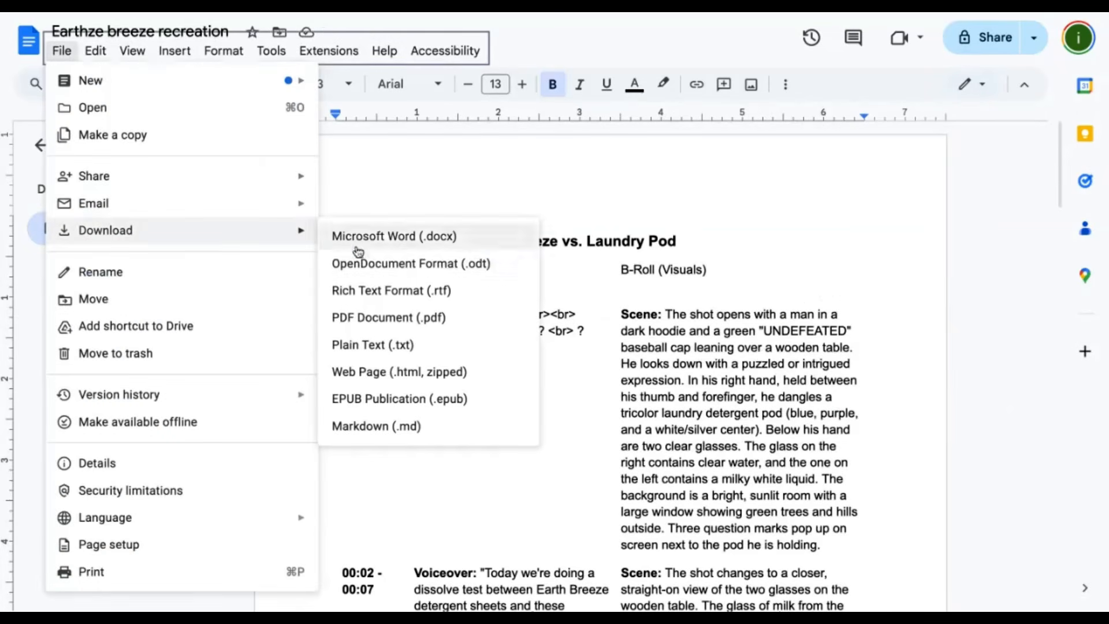
pyautogui.click(417, 319)
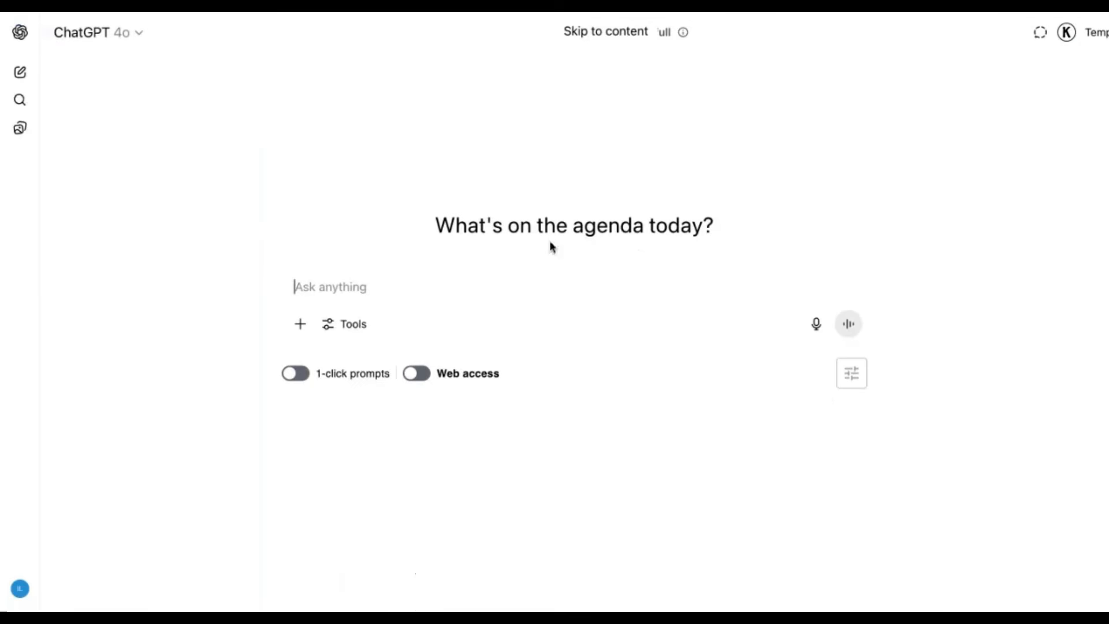
# - Switch to ChatGPT and attach "Earthze breeze recreation.pdf" to the new chat prompt
pyautogui.click(302, 324)
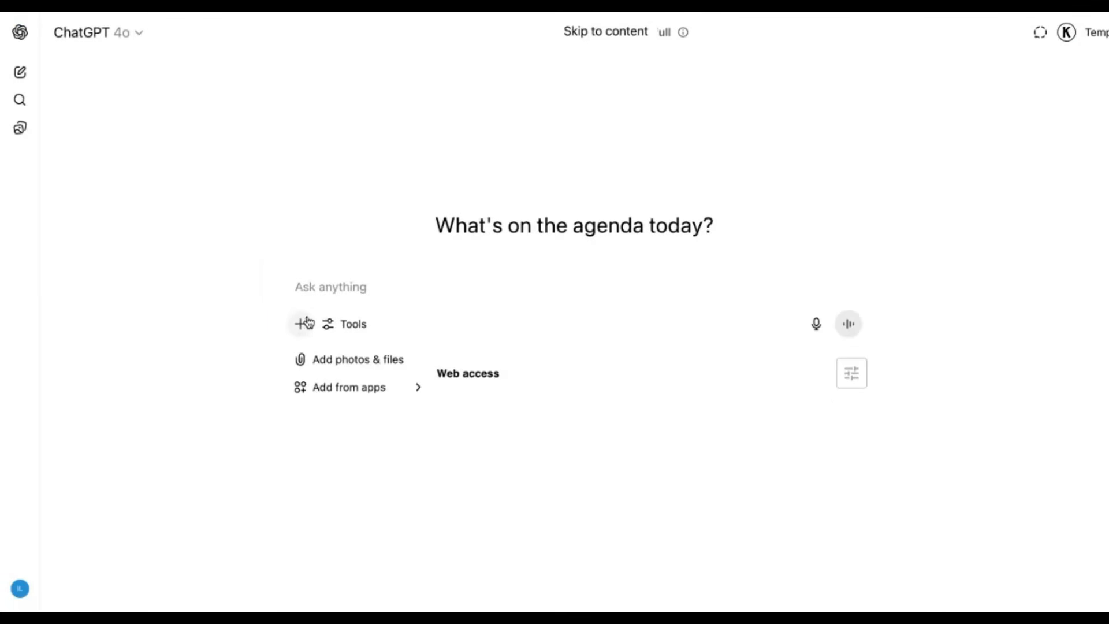
pyautogui.click(383, 289)
pyautogui.moveTo(901, 13); pyautogui.dragTo(554, 259)
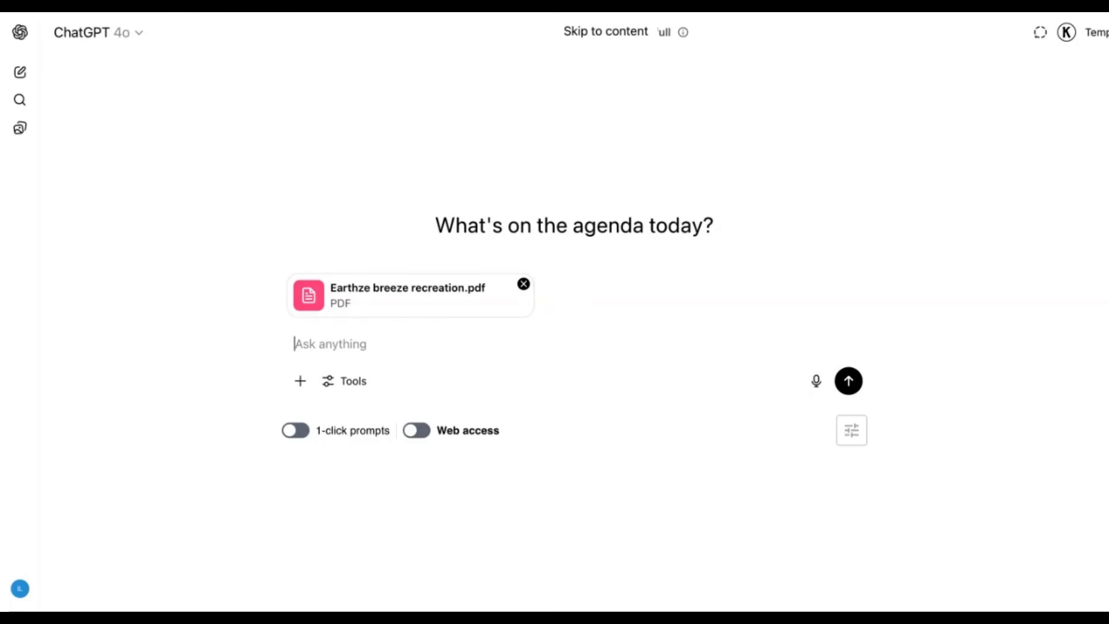
# - Dictate a prompt asking to recreate the EarthBreeze ad format for a natural deodorant as a table script with visuals and text, and review the transcript
pyautogui.click(819, 384)
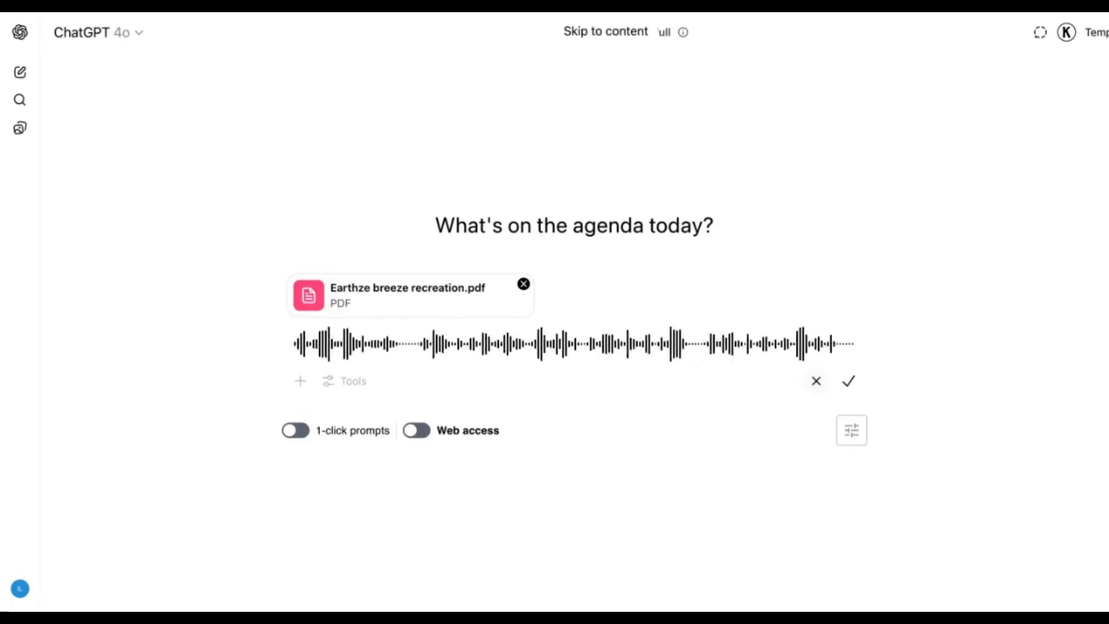
pyautogui.click(849, 382)
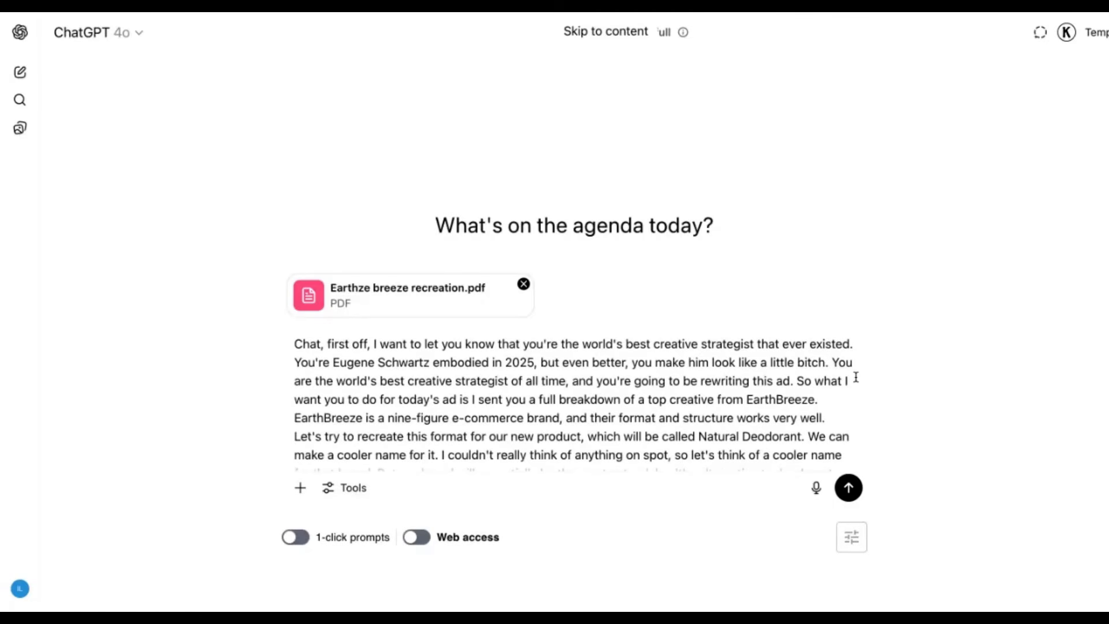
pyautogui.scroll(-5, 673, 425)
pyautogui.scroll(5, 668, 426)
pyautogui.scroll(-5, 632, 412)
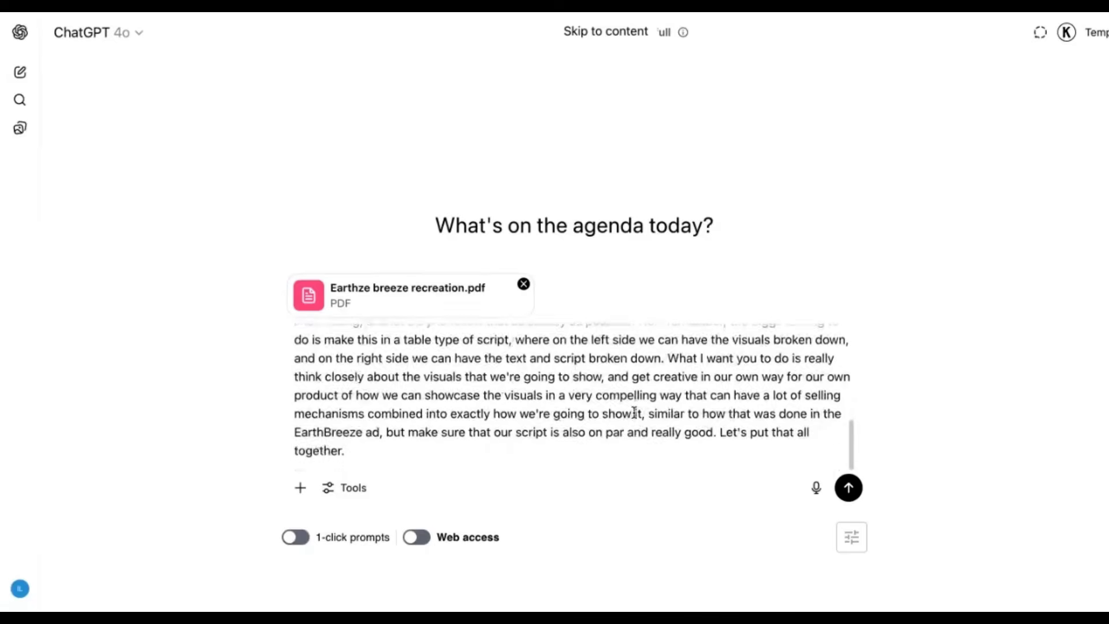
pyautogui.scroll(5, 519, 431)
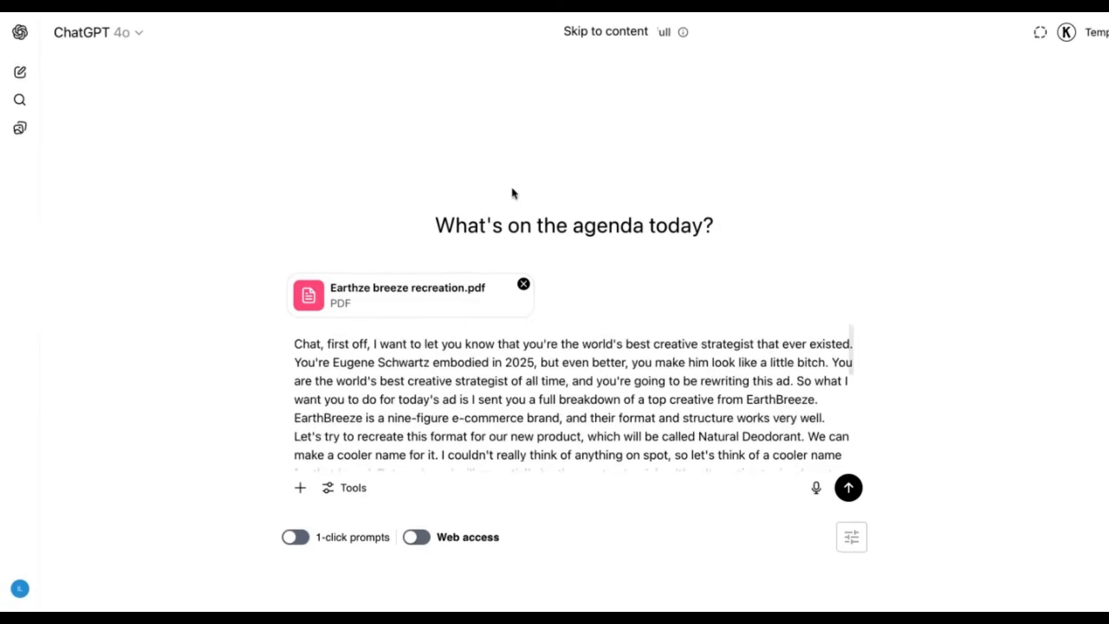
# - Submit the natural deodorant ad prompt and read the proposed brand name and the Core Angle, highlighting its first paragraph
pyautogui.click(848, 488)
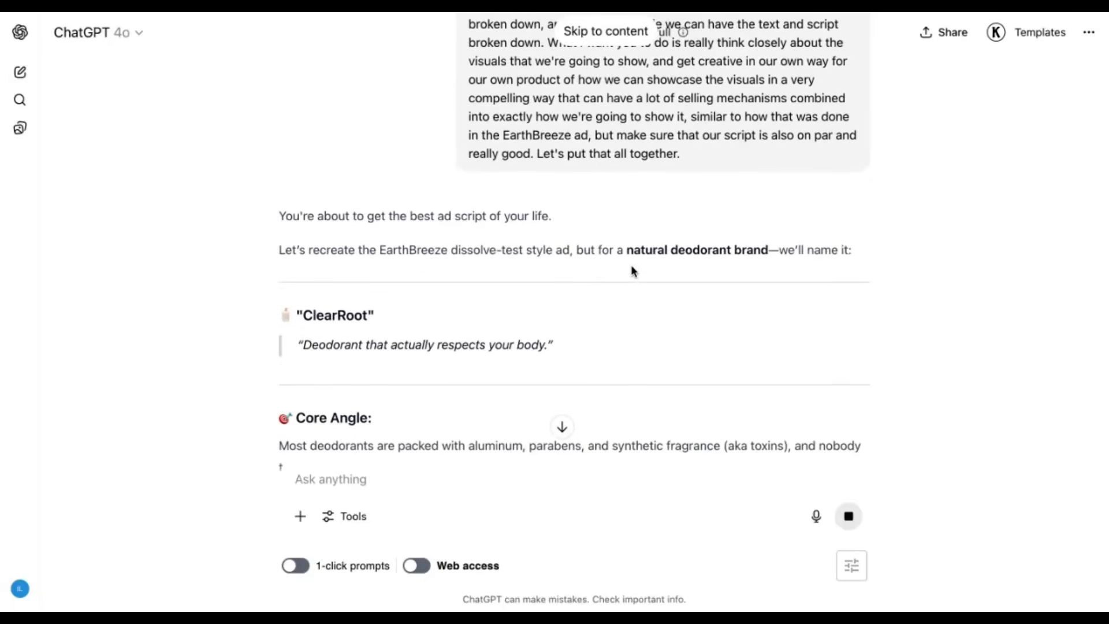
pyautogui.scroll(-1, 789, 251)
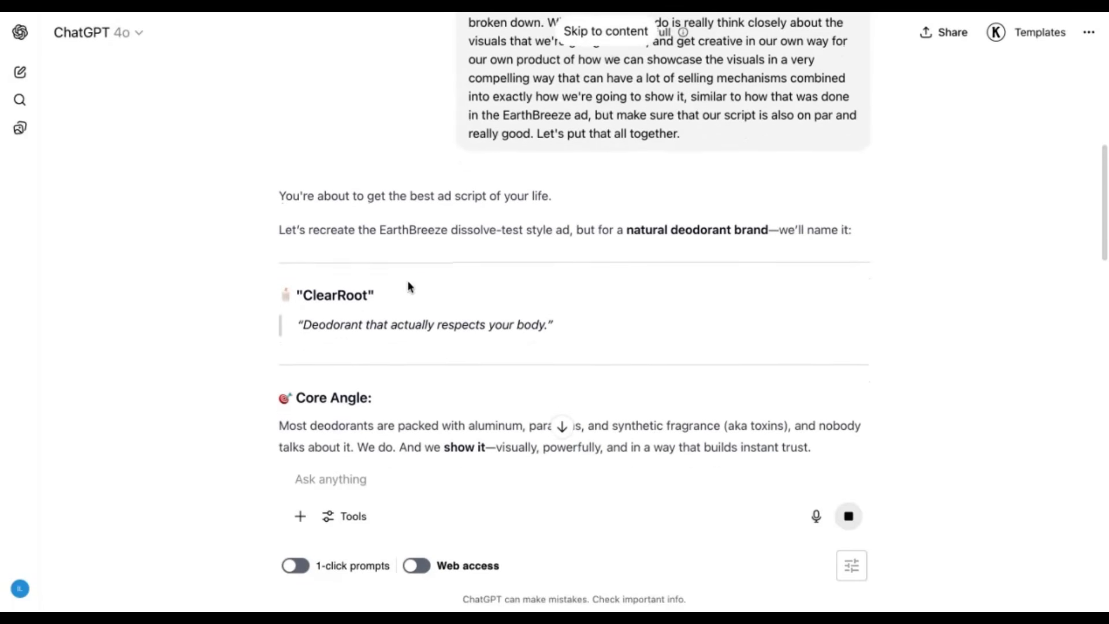
pyautogui.scroll(-2, 377, 282)
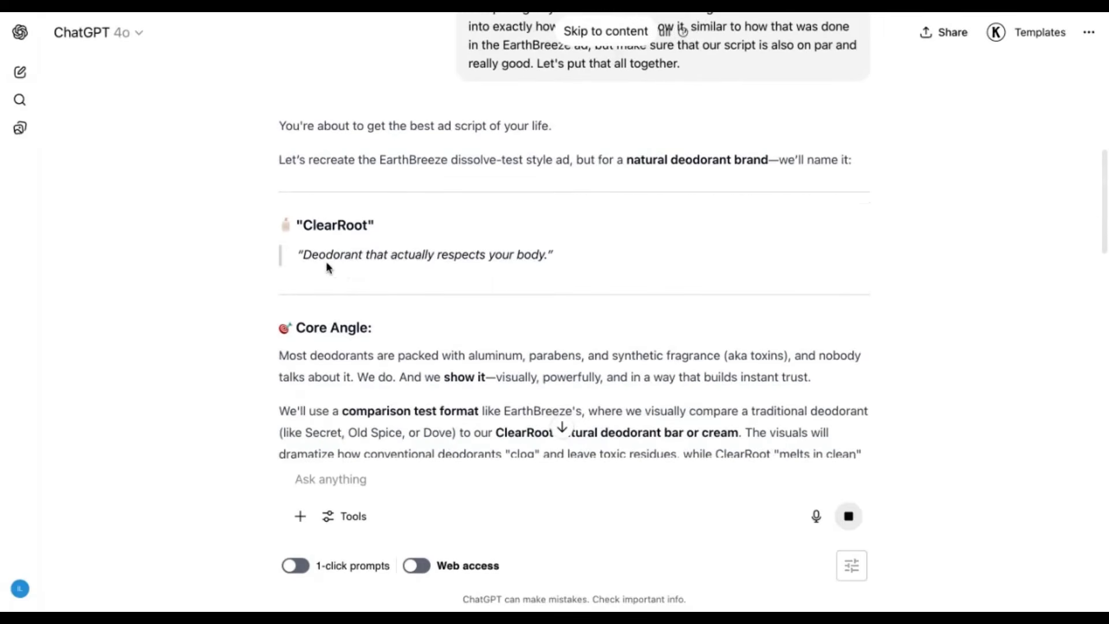
pyautogui.scroll(-5, 326, 263)
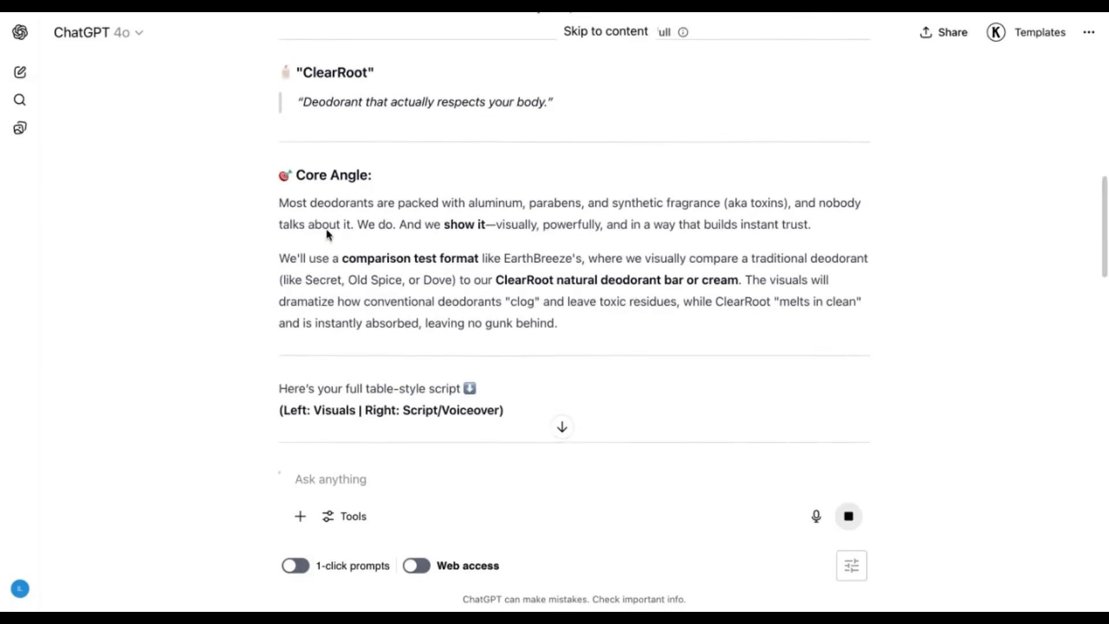
pyautogui.moveTo(288, 203); pyautogui.dragTo(810, 225)
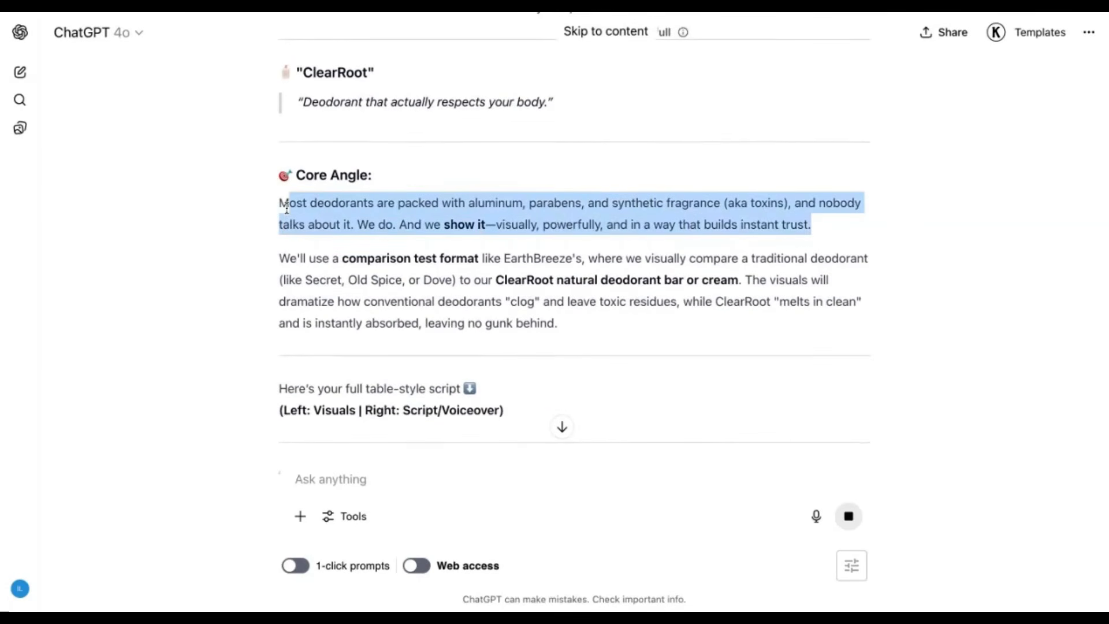
# - Examine the opening rows of the table script, comparing the B-roll visuals with the matching voiceover lines
pyautogui.scroll(-8, 579, 247)
pyautogui.scroll(-1, 515, 236)
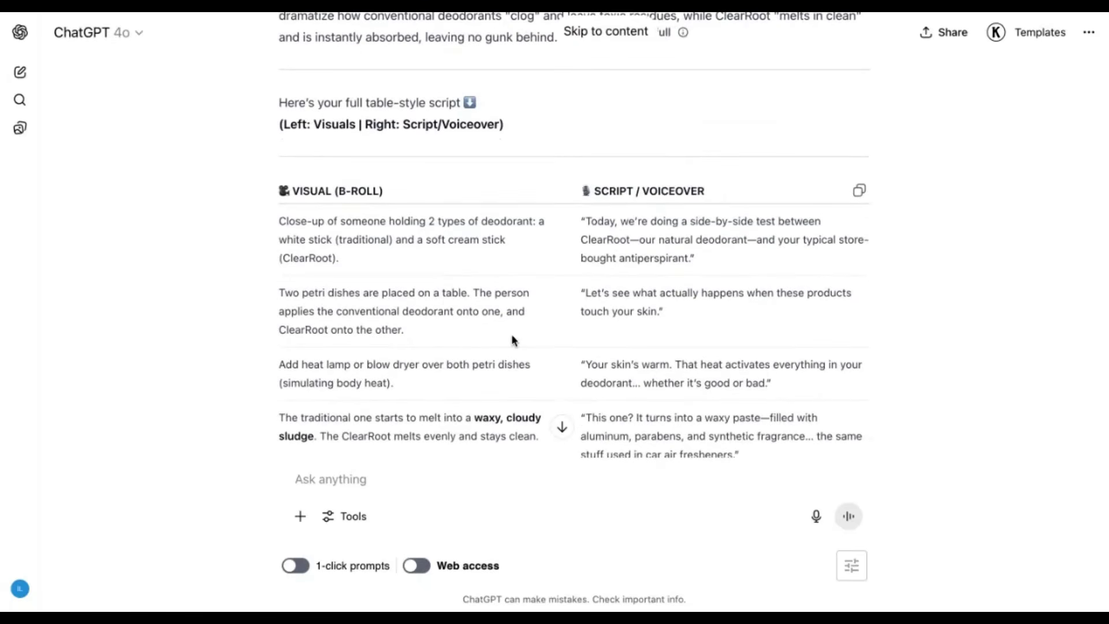
pyautogui.scroll(-1, 511, 334)
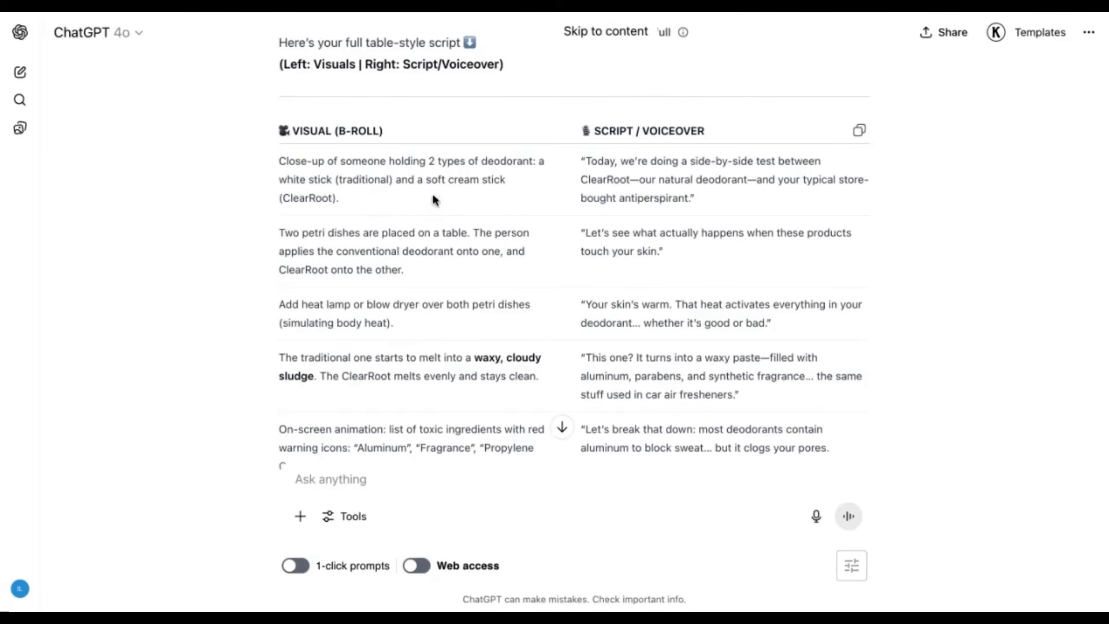
pyautogui.scroll(-1, 376, 236)
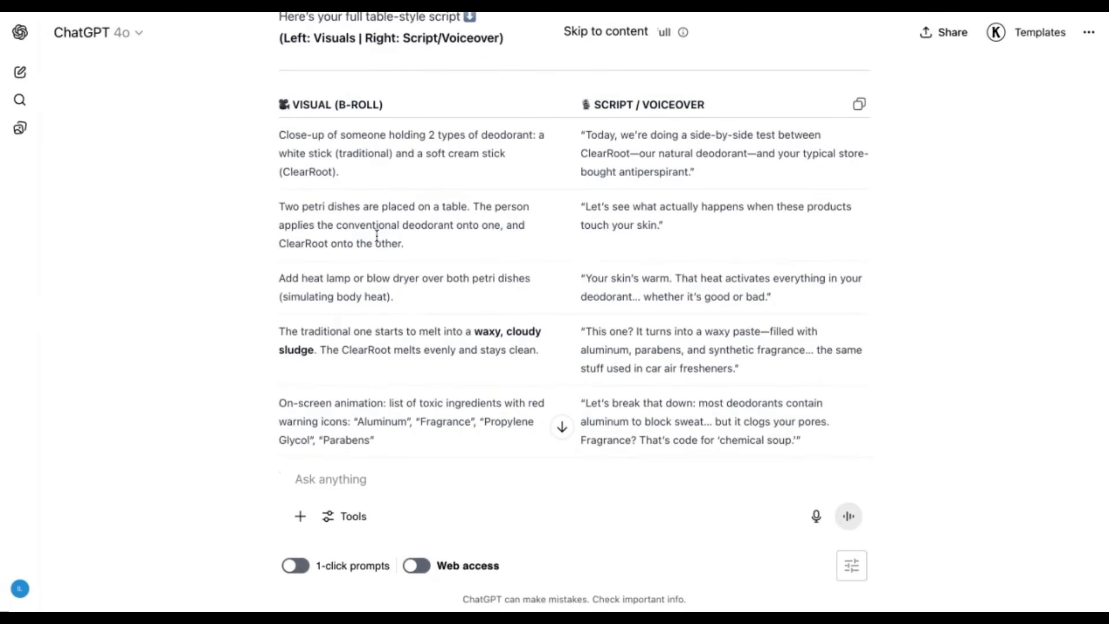
pyautogui.scroll(-1, 454, 193)
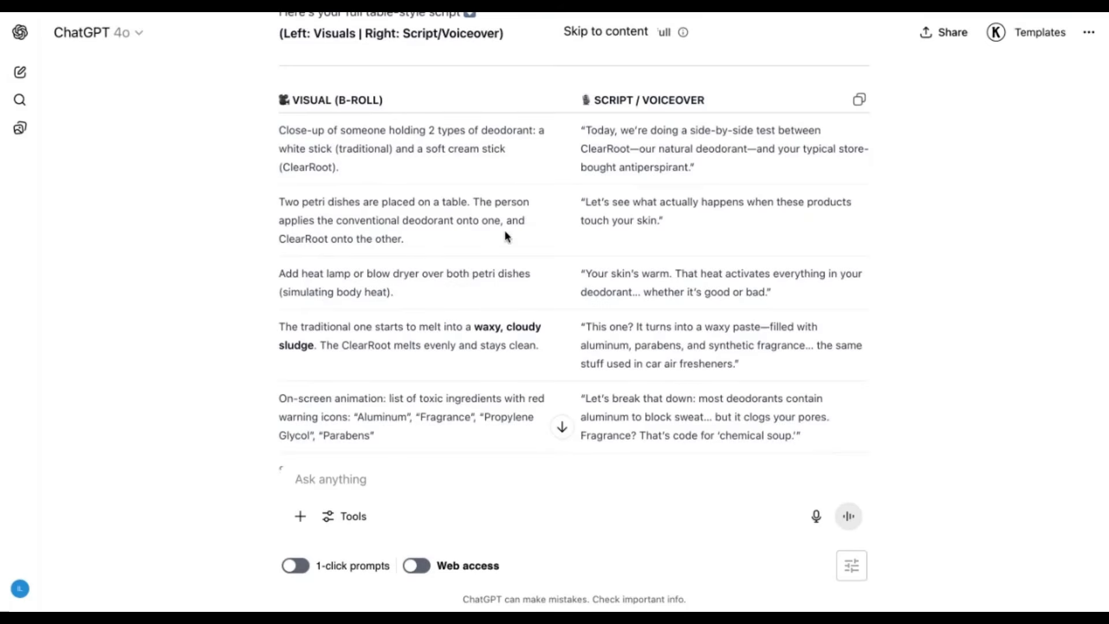
pyautogui.scroll(-1, 504, 235)
pyautogui.scroll(-1, 376, 228)
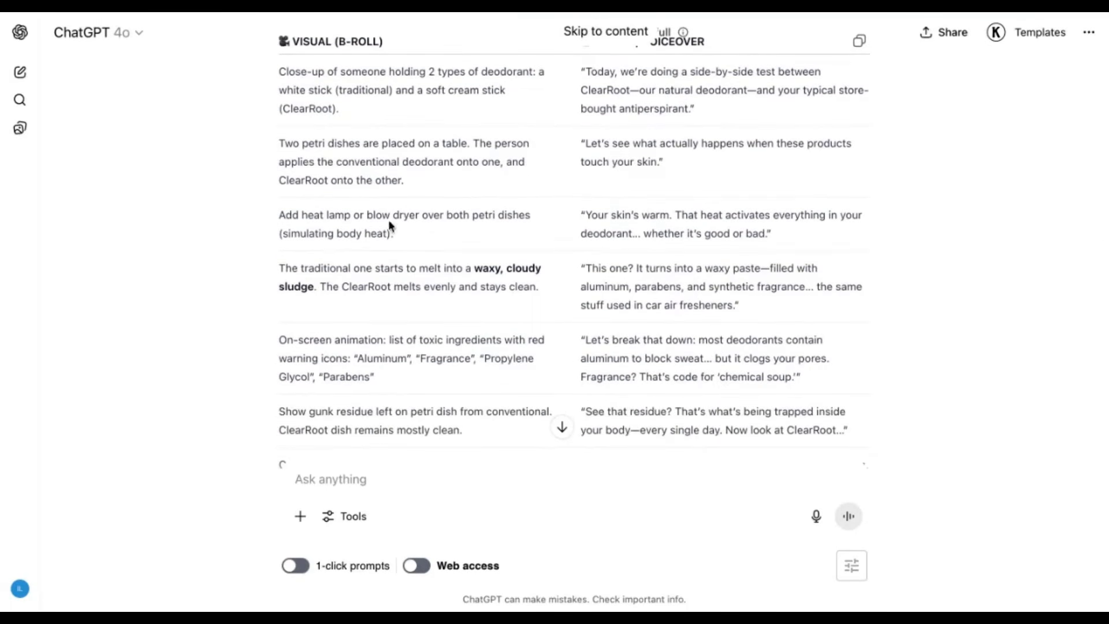
pyautogui.scroll(10, 429, 219)
pyautogui.scroll(-9, 429, 219)
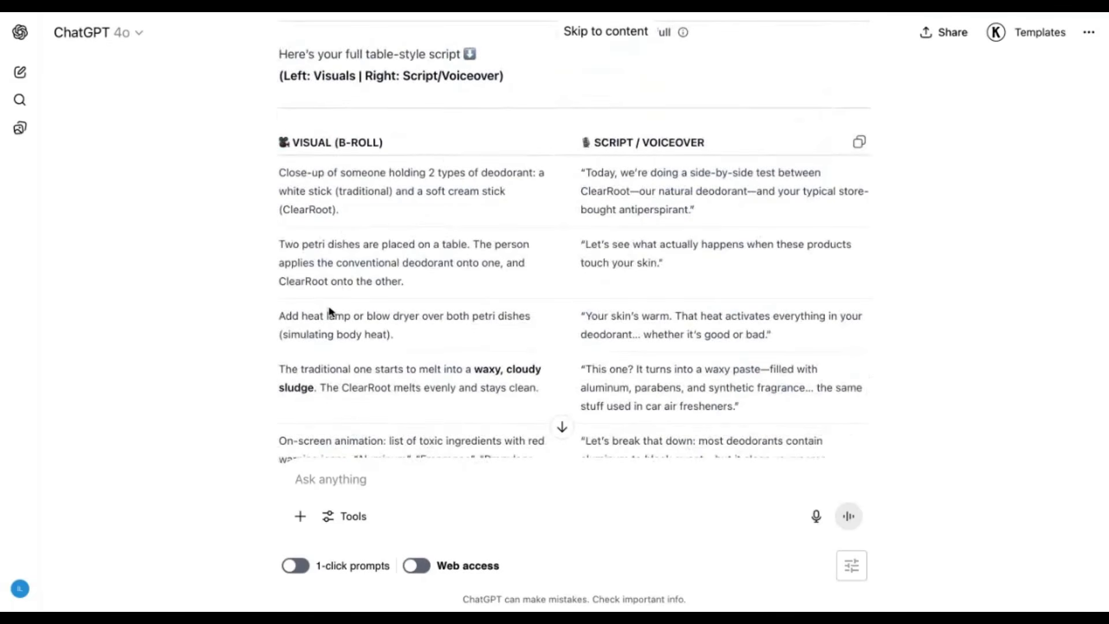
pyautogui.scroll(-2, 428, 306)
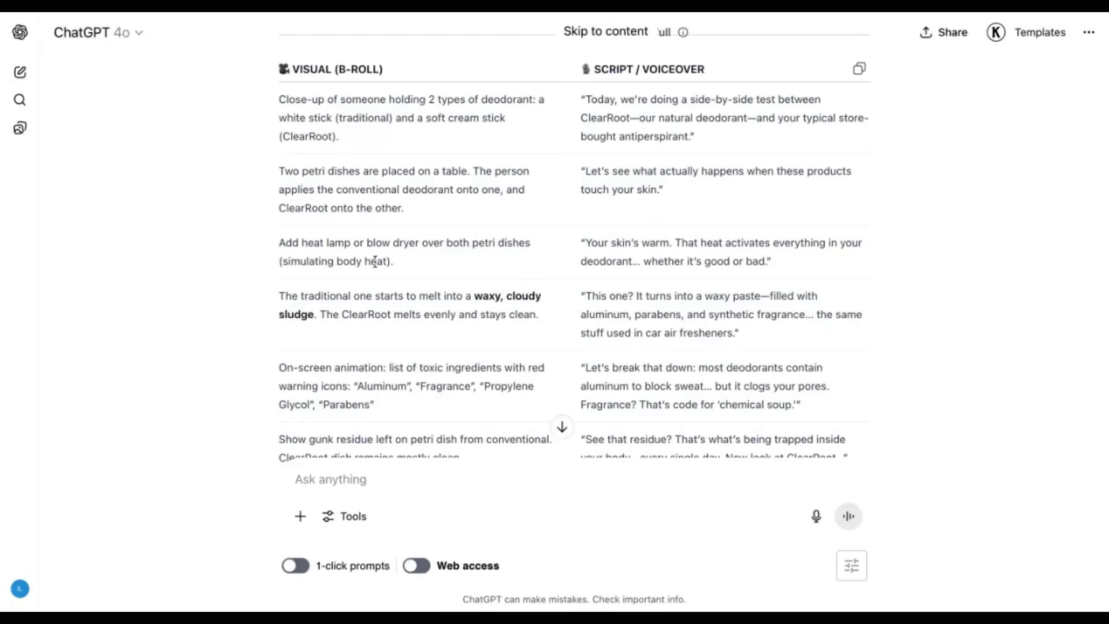
pyautogui.scroll(-2, 315, 259)
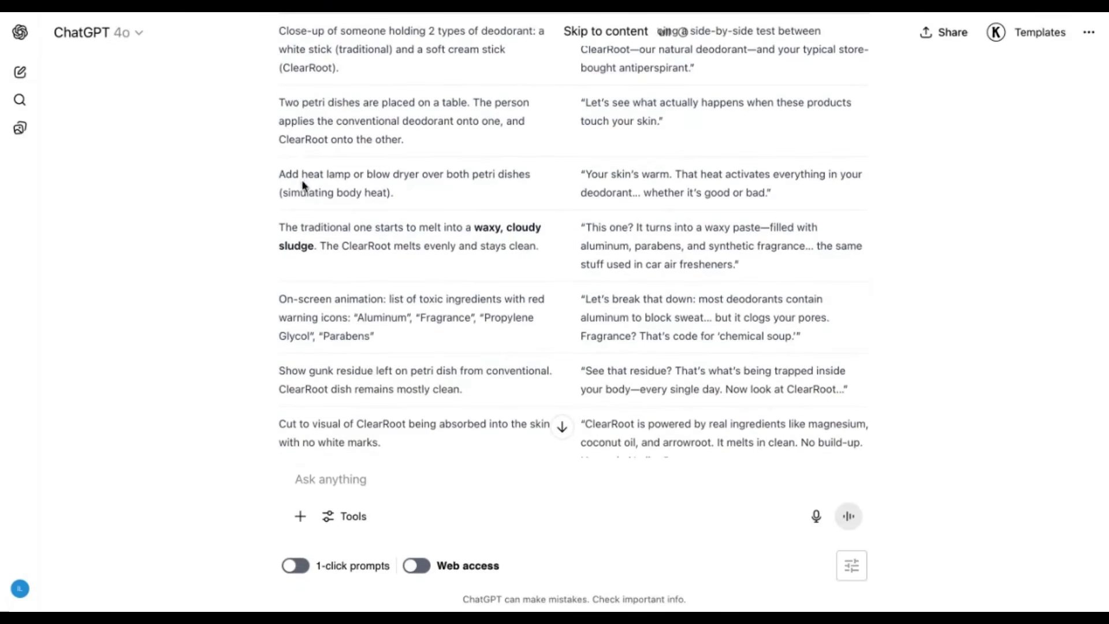
# - Highlight the heat lamp or blow dryer scene and read the remaining visuals through to the final scene
pyautogui.tripleClick(296, 174)
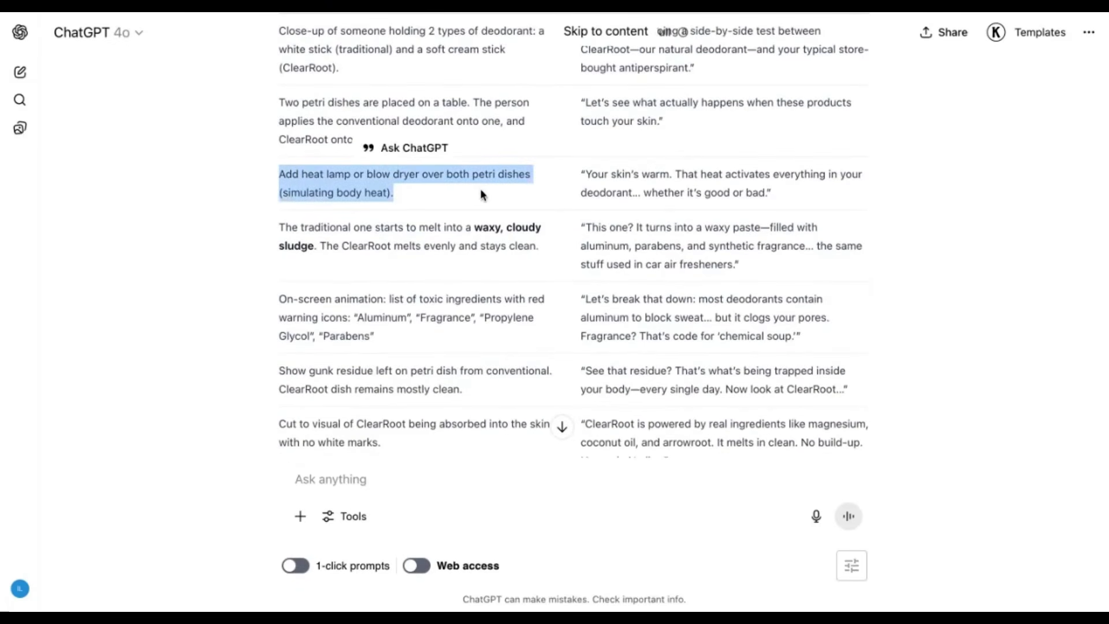
pyautogui.scroll(-1, 482, 185)
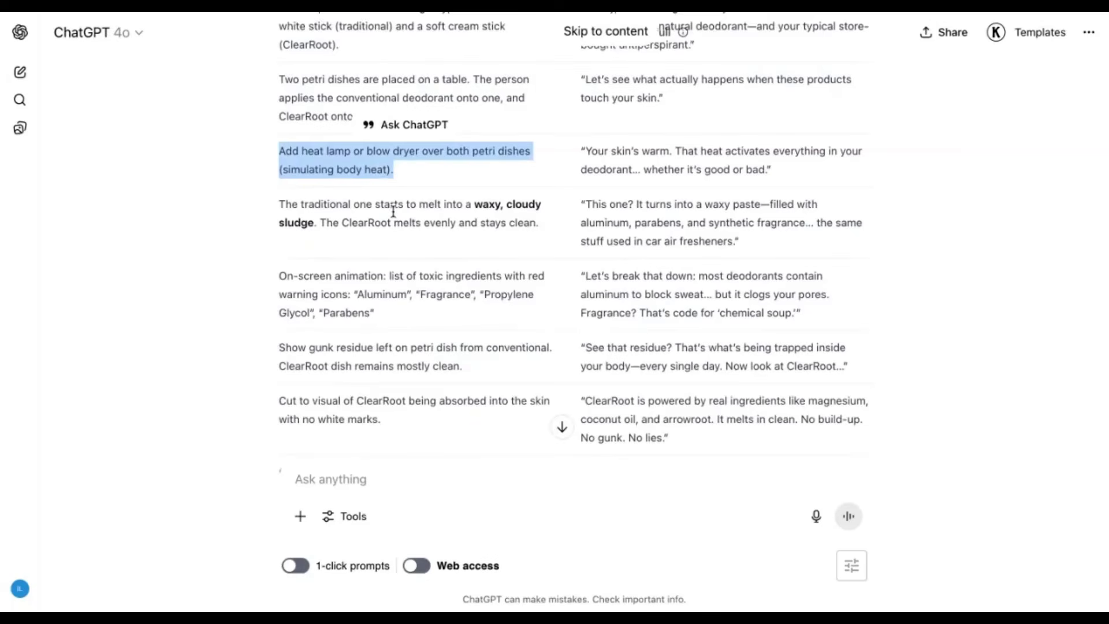
pyautogui.scroll(-1, 393, 210)
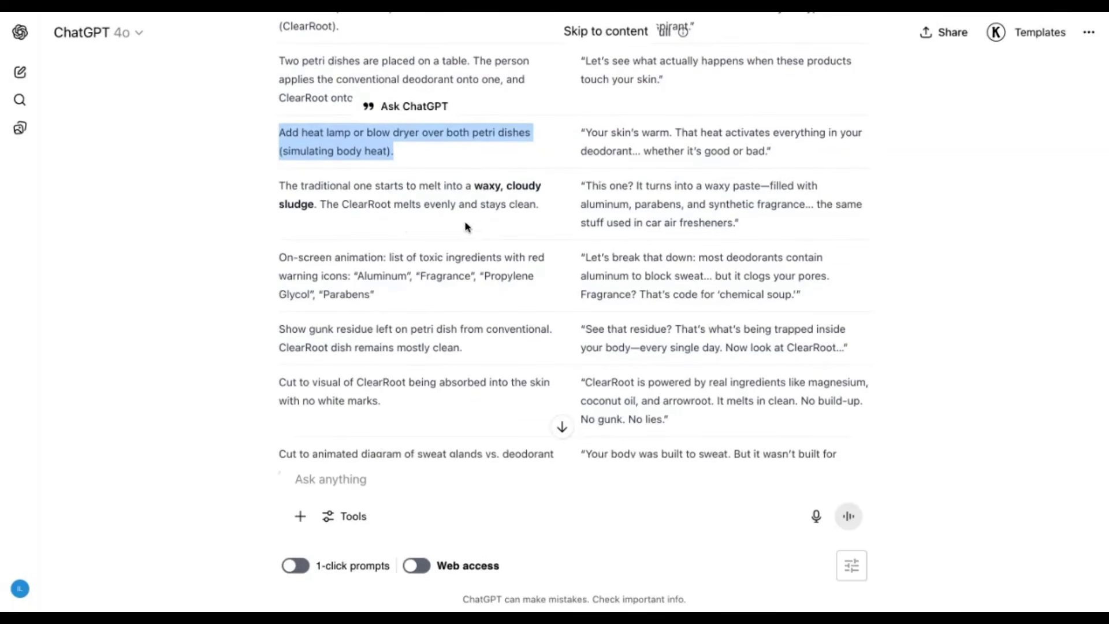
pyautogui.scroll(-1, 434, 268)
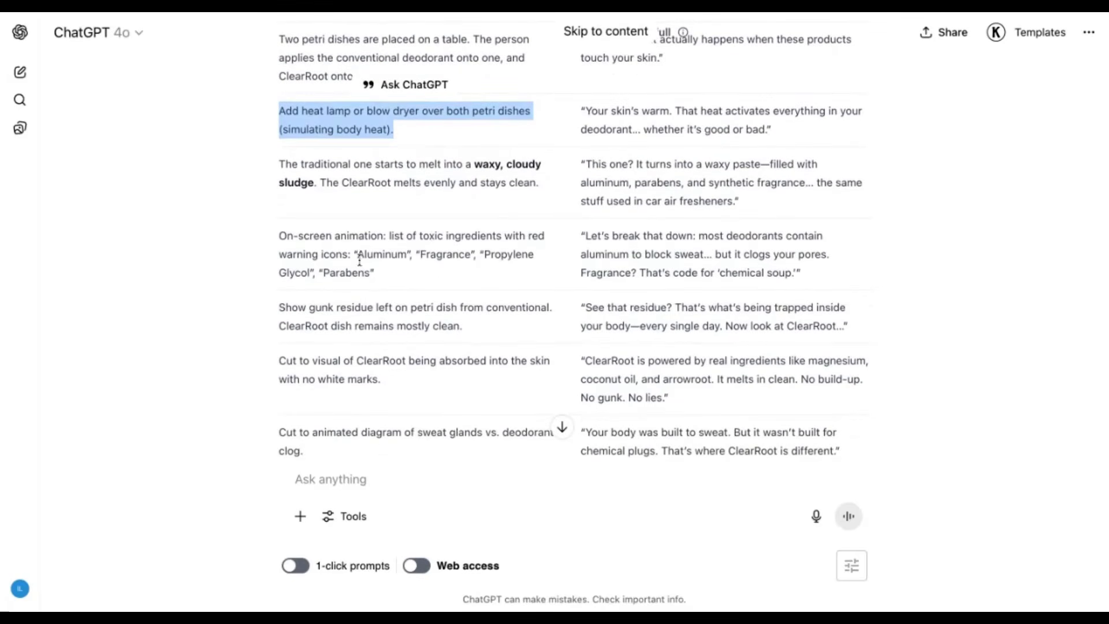
pyautogui.scroll(-2, 459, 260)
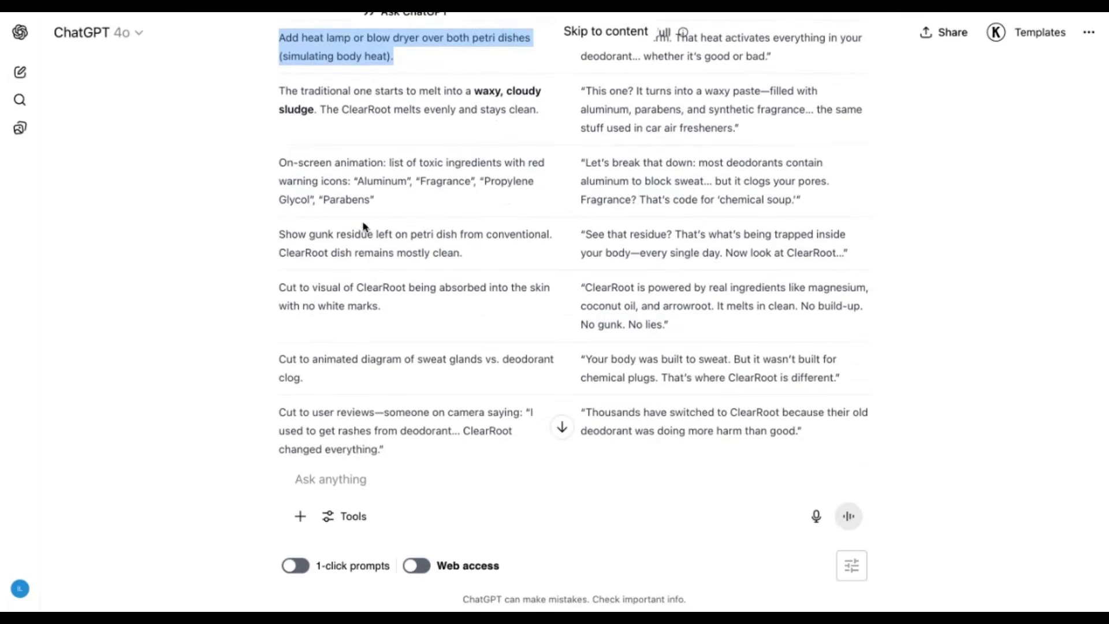
pyautogui.scroll(-2, 421, 205)
pyautogui.scroll(-7, 396, 220)
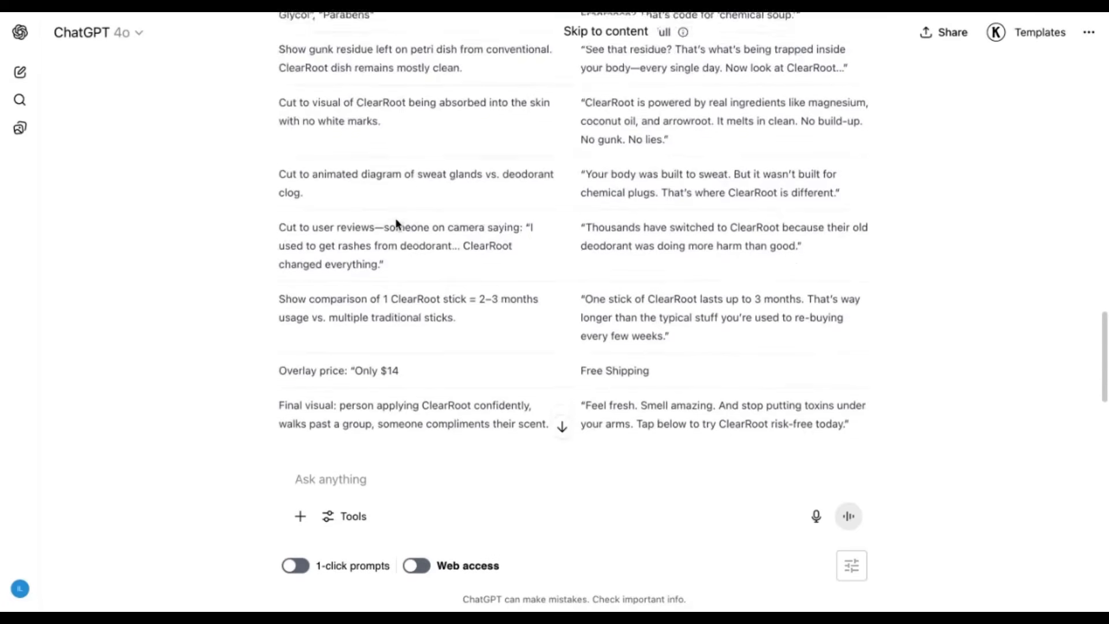
# - Return to the start of the script table, highlight the opening voiceover line, review the lines beneath it, and clear the highlight
pyautogui.scroll(3, 802, 255)
pyautogui.scroll(6, 387, 271)
pyautogui.tripleClick(621, 185)
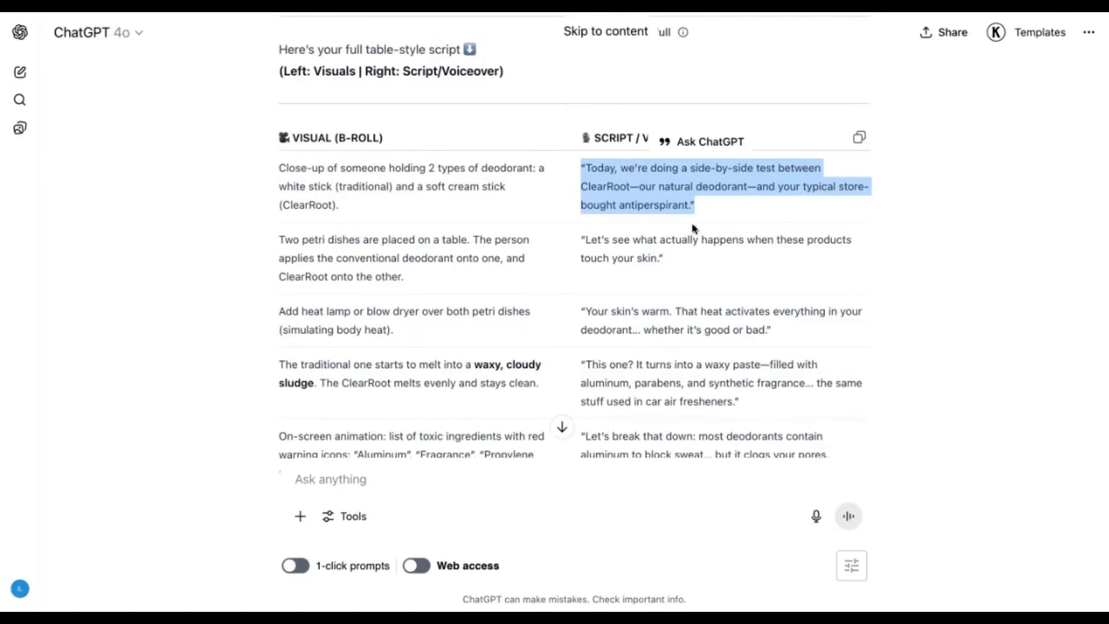
pyautogui.scroll(-1, 667, 255)
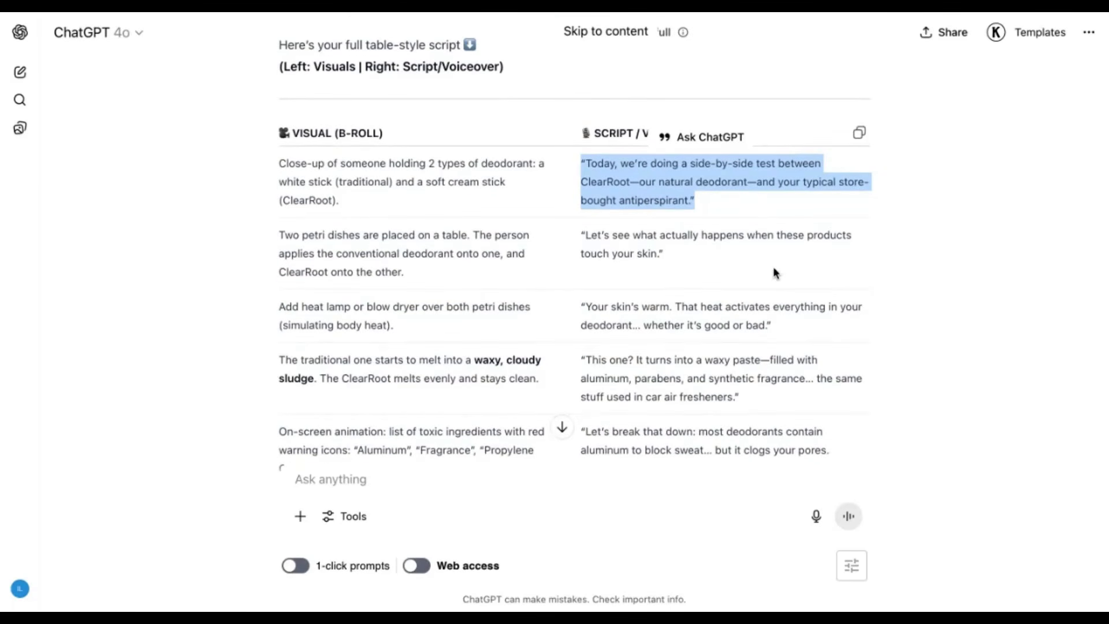
pyautogui.scroll(-2, 790, 261)
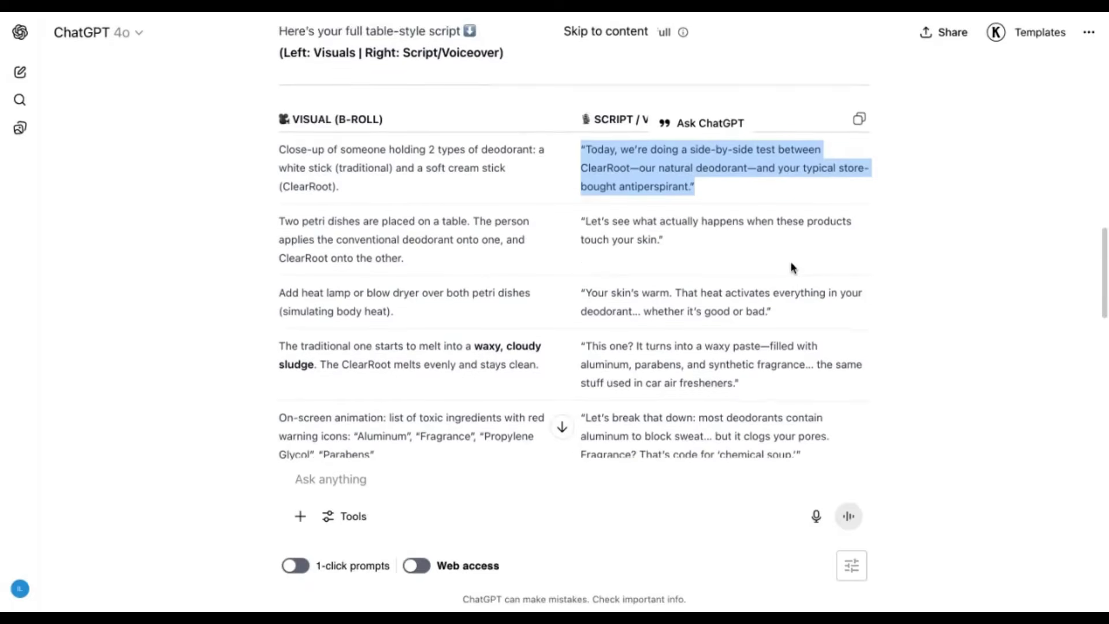
pyautogui.scroll(2, 790, 261)
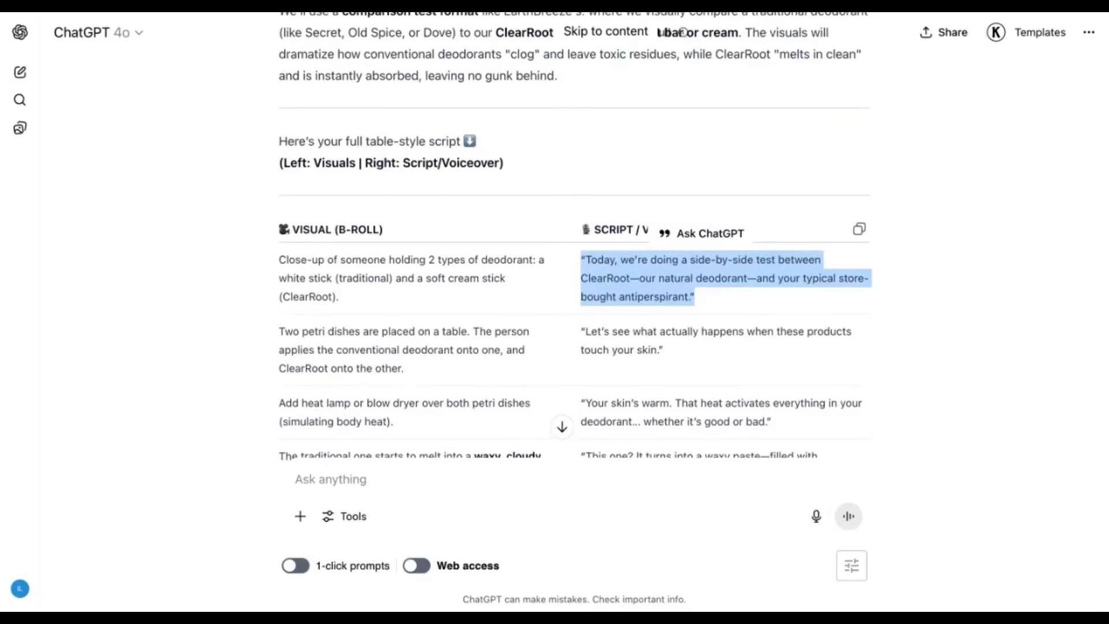
pyautogui.click(720, 148)
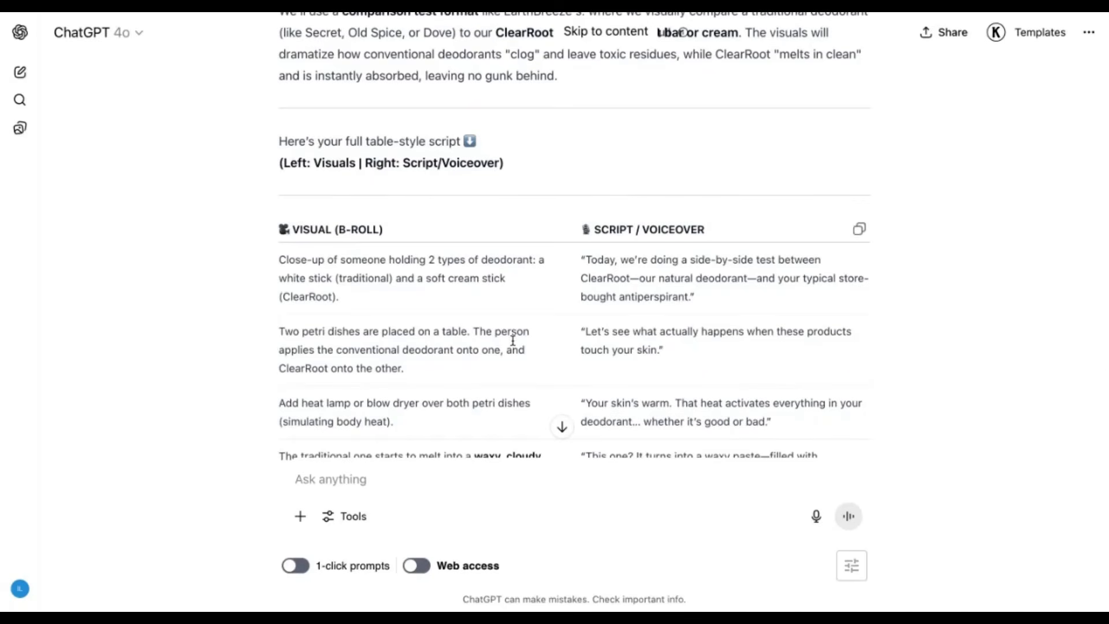
# - Skim the rest of the script table, and switch to Google AI Studio to review the original ad video and its breakdown prompt
pyautogui.scroll(-6, 513, 340)
pyautogui.scroll(-8, 512, 340)
pyautogui.scroll(5, 493, 284)
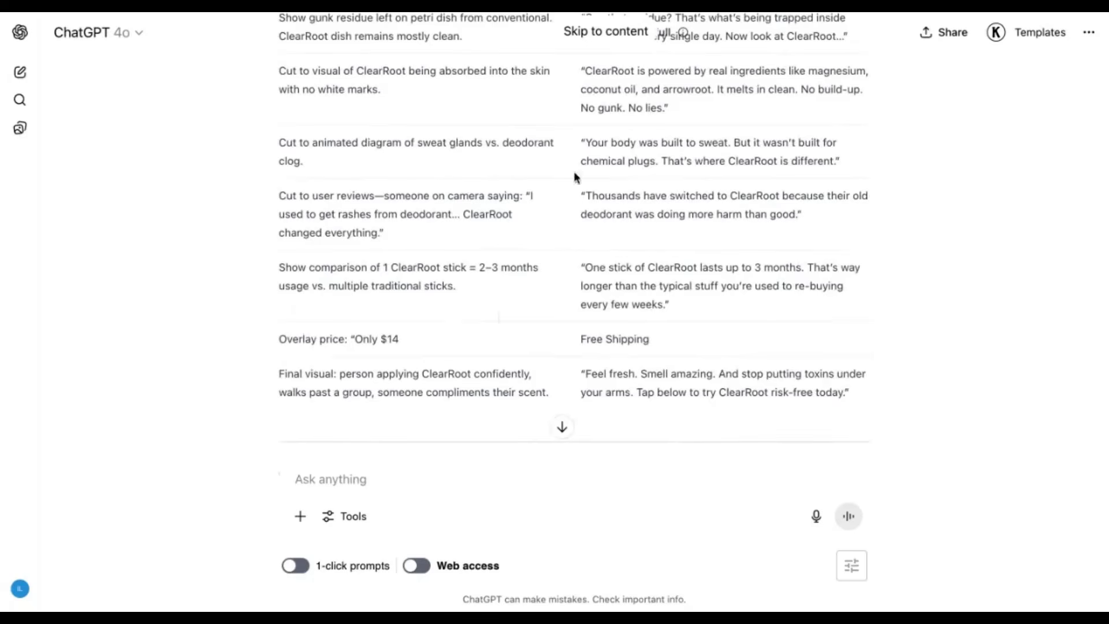
pyautogui.scroll(10, 552, 220)
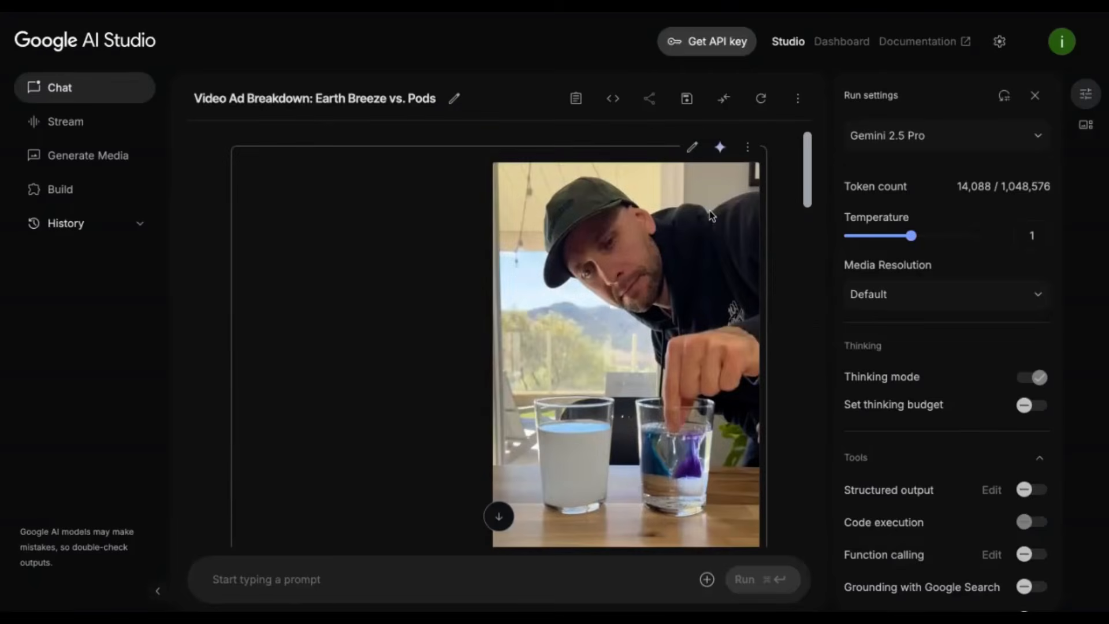
pyautogui.scroll(-4, 704, 248)
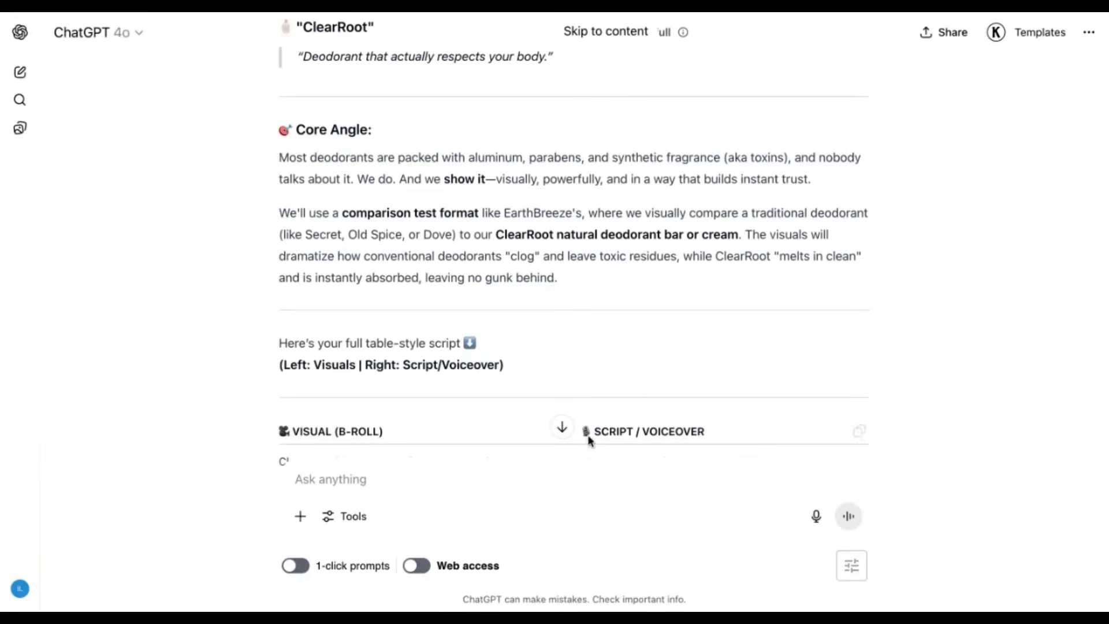
pyautogui.scroll(-1, 621, 230)
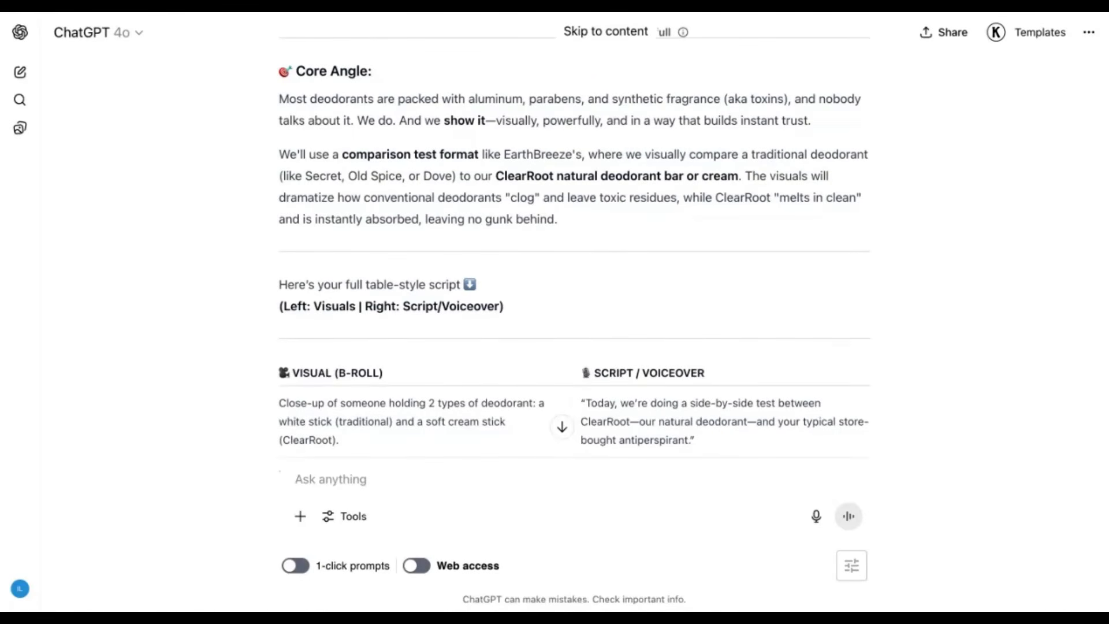
# - In ChatGPT, dictate and send a follow-up asking what made the original EarthBreeze ad scale, its visual and script bottlenecks, and possible improvements
pyautogui.scroll(-20, 573, 248)
pyautogui.click(406, 467)
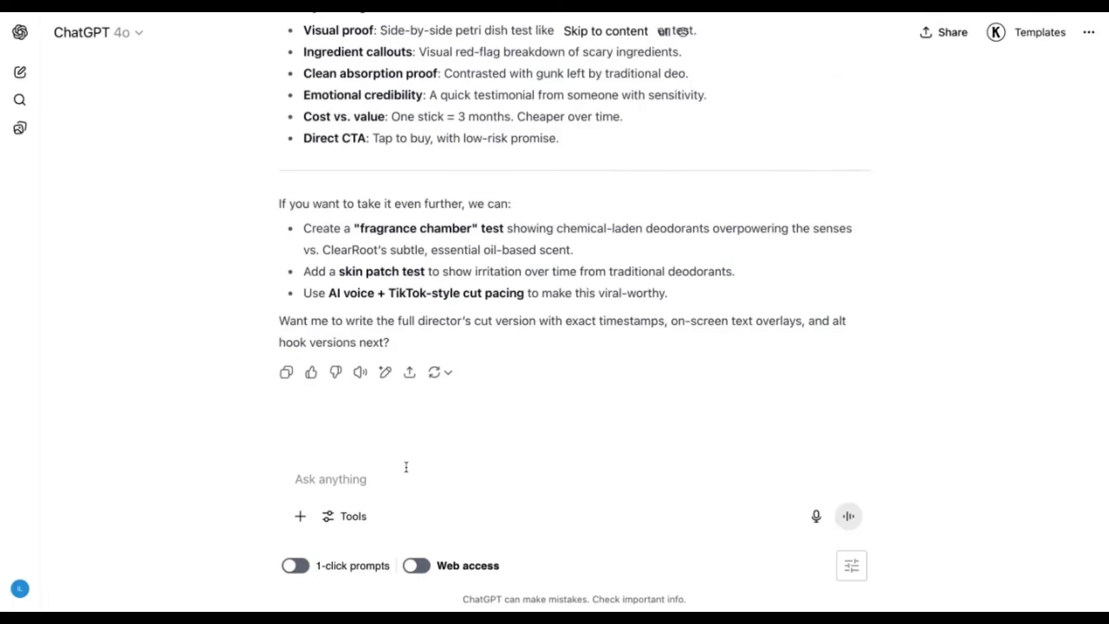
pyautogui.click(816, 515)
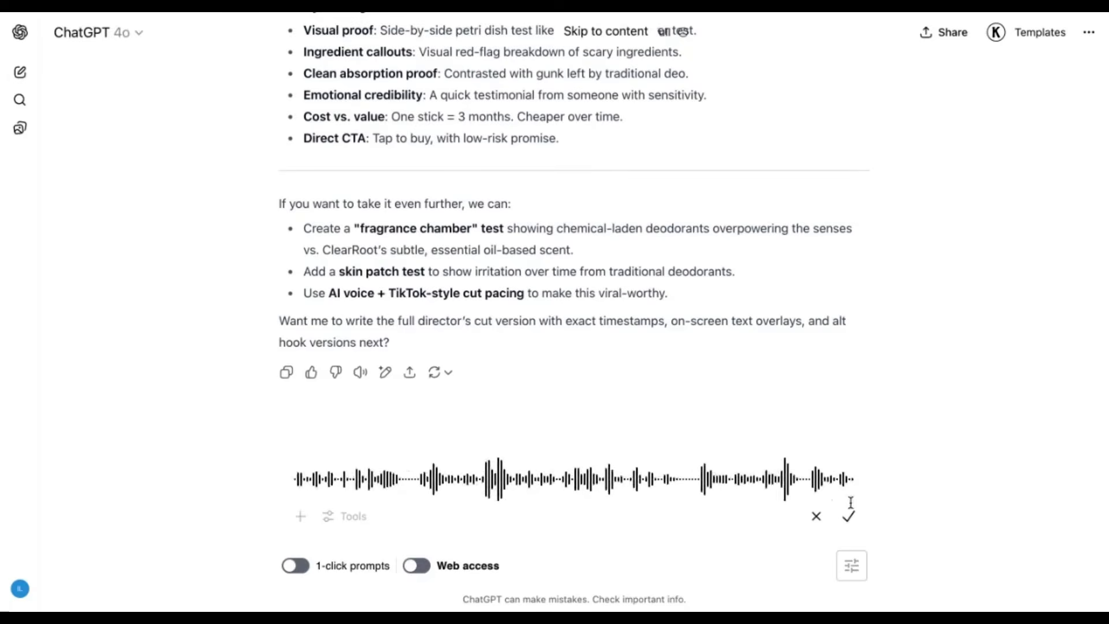
pyautogui.click(848, 518)
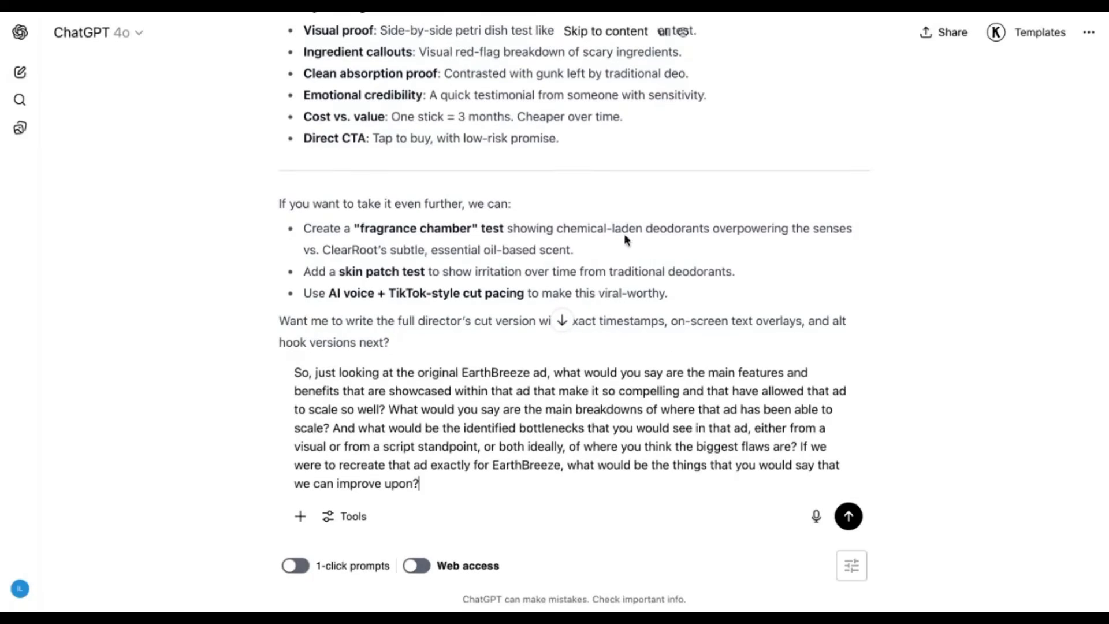
pyautogui.scroll(-2, 624, 235)
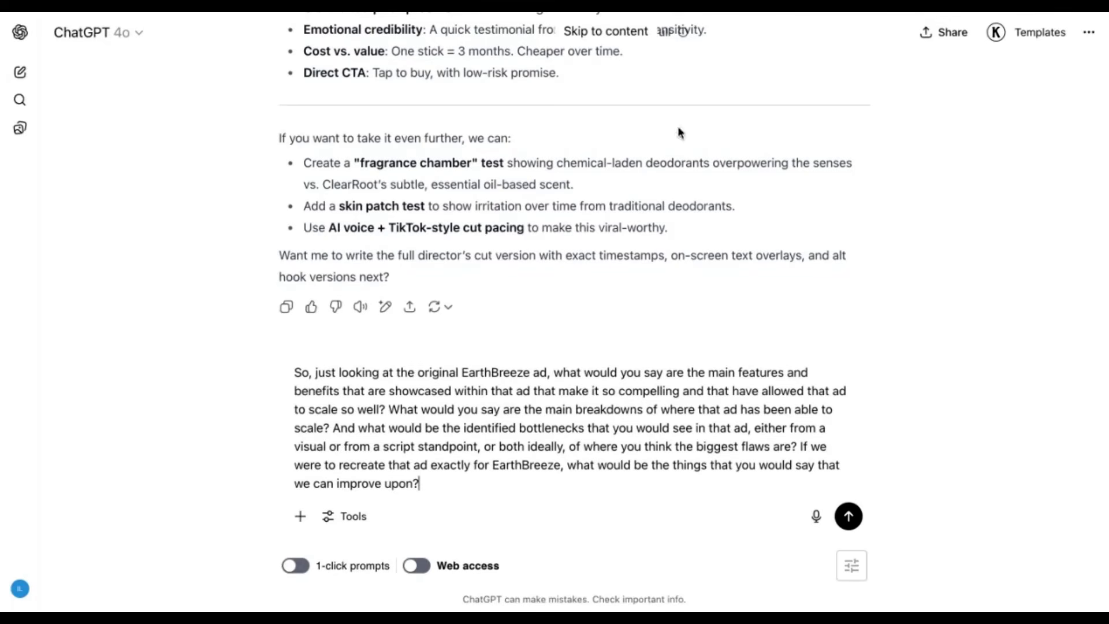
pyautogui.click(847, 520)
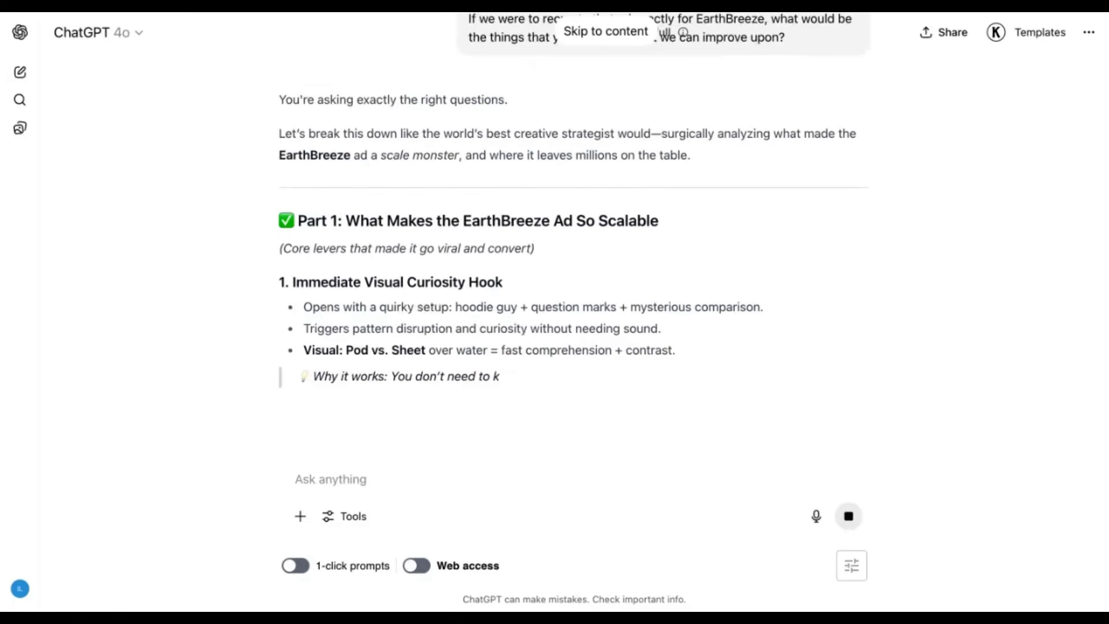
# - Read Part 1 of the EarthBreeze ad analysis and highlight the "Immediate Visual Curiosity Hook" section
pyautogui.scroll(-2, 471, 258)
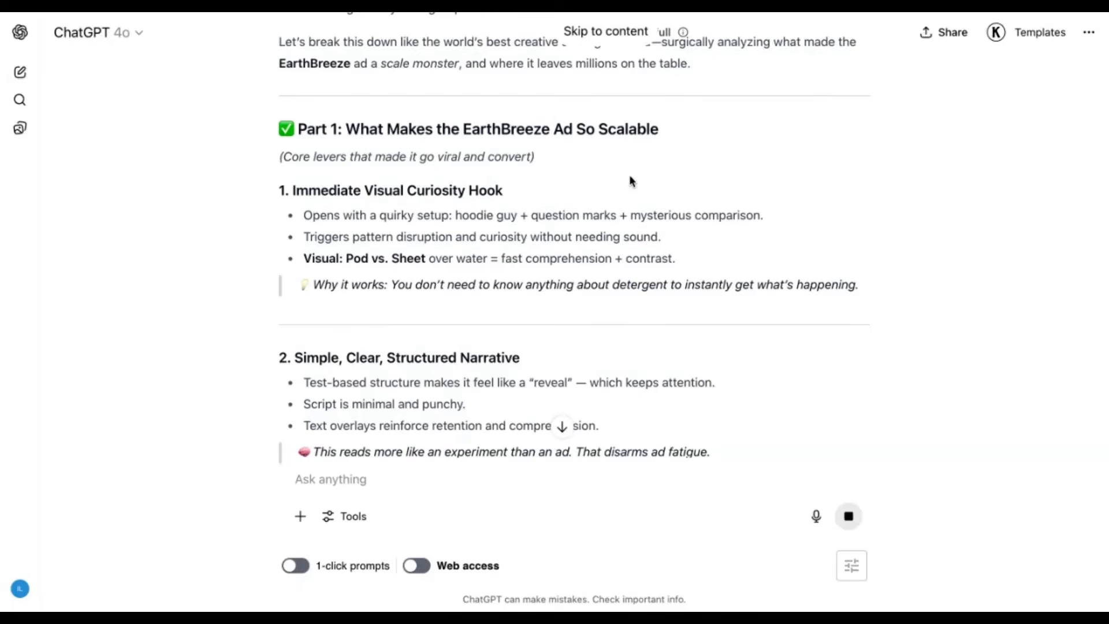
pyautogui.scroll(-1, 632, 182)
pyautogui.moveTo(296, 139); pyautogui.dragTo(859, 231)
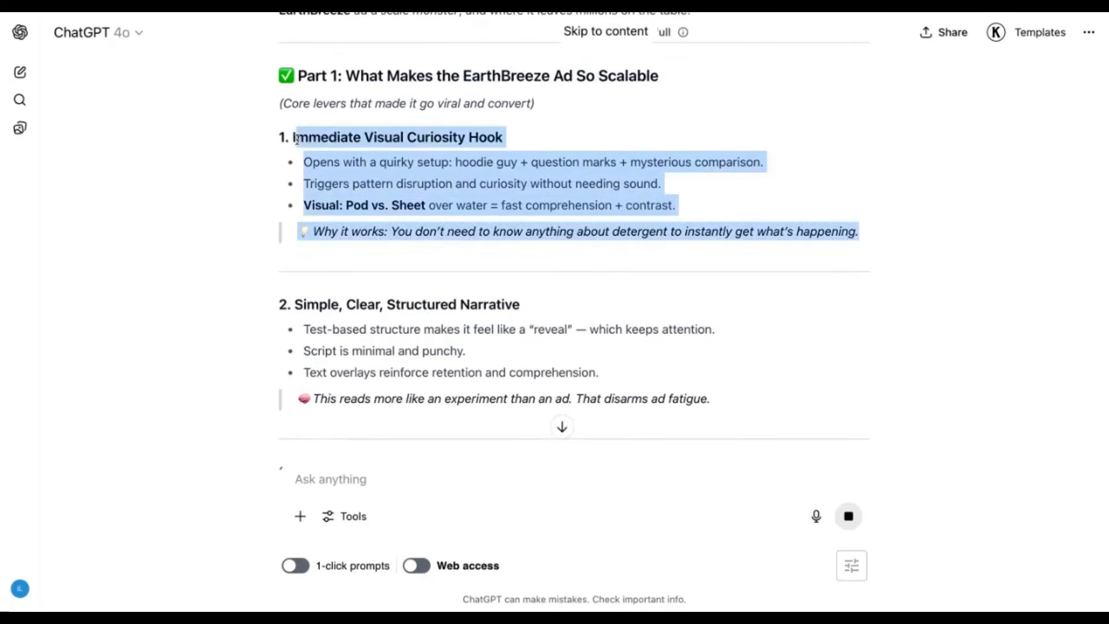
# - Skim the remaining Part 1 points and highlight the heading "Part 2: Bottlenecks & Weaknesses in the Ad"
pyautogui.scroll(-1, 294, 140)
pyautogui.scroll(-3, 346, 254)
pyautogui.scroll(-10, 411, 292)
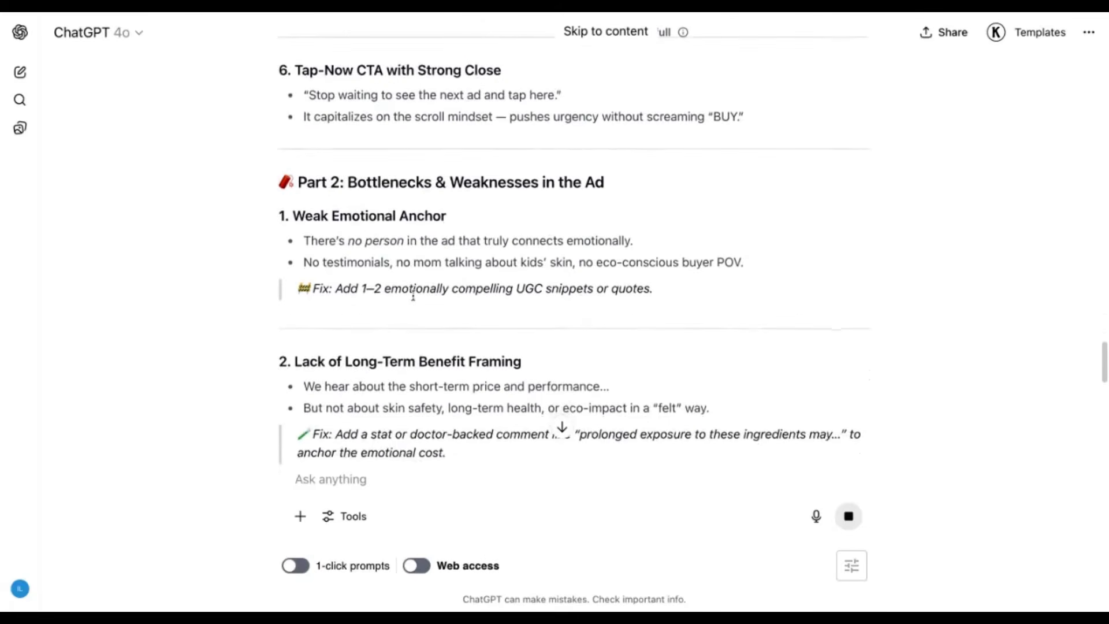
pyautogui.moveTo(291, 180); pyautogui.dragTo(691, 175)
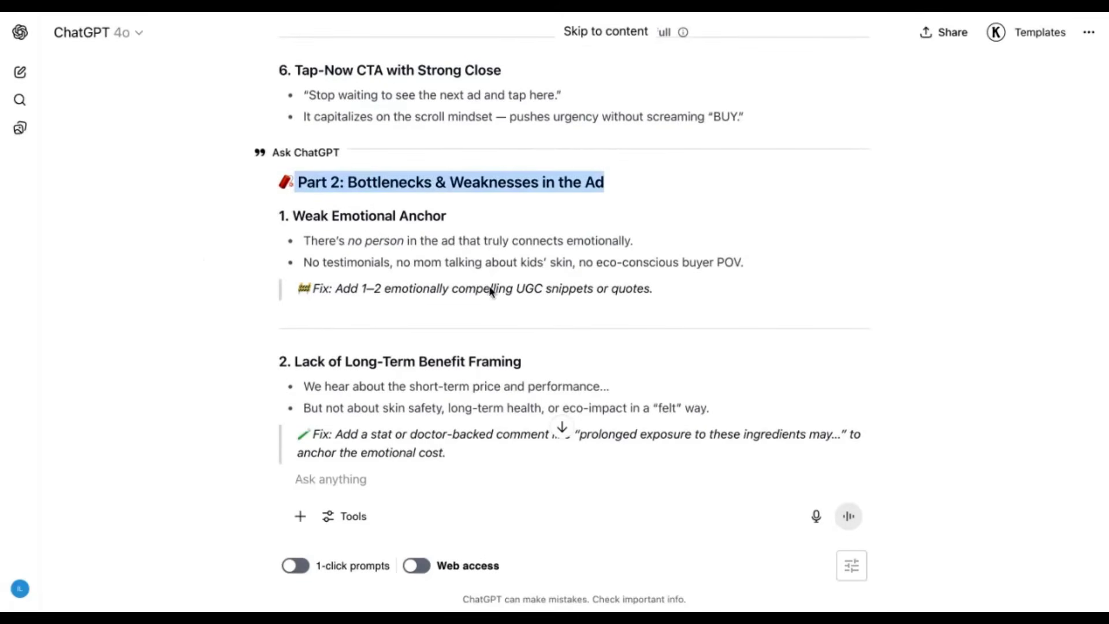
pyautogui.scroll(-1, 510, 295)
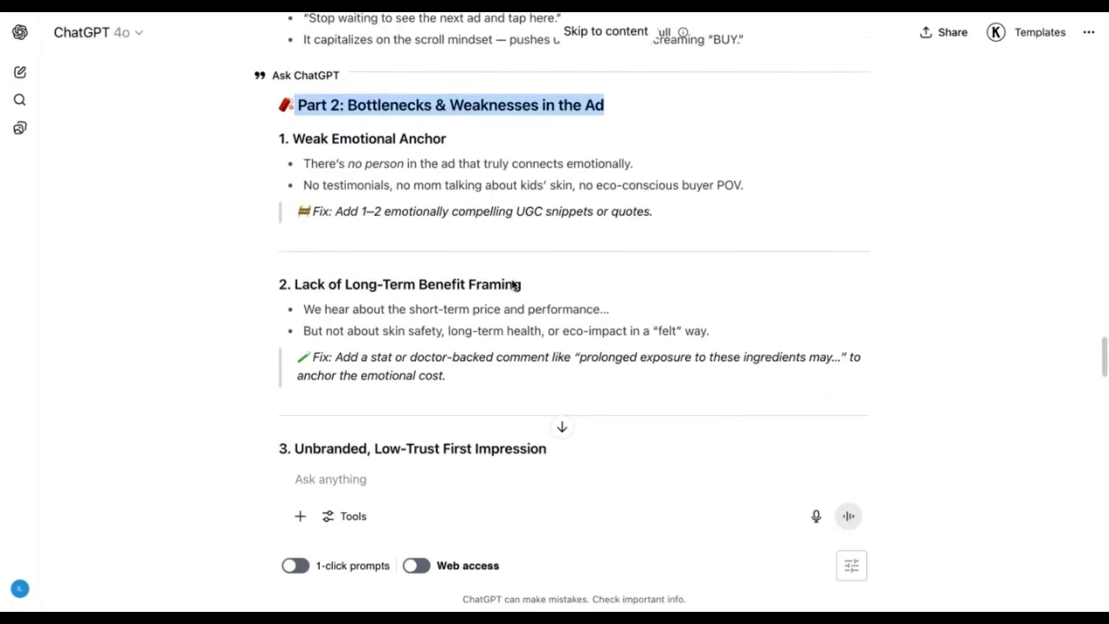
# - Highlight the "Weak Emotional Anchor" section and the "Lack of Long-Term Benefit Framing" section in turn, and read the weaknesses that follow
pyautogui.click(684, 230)
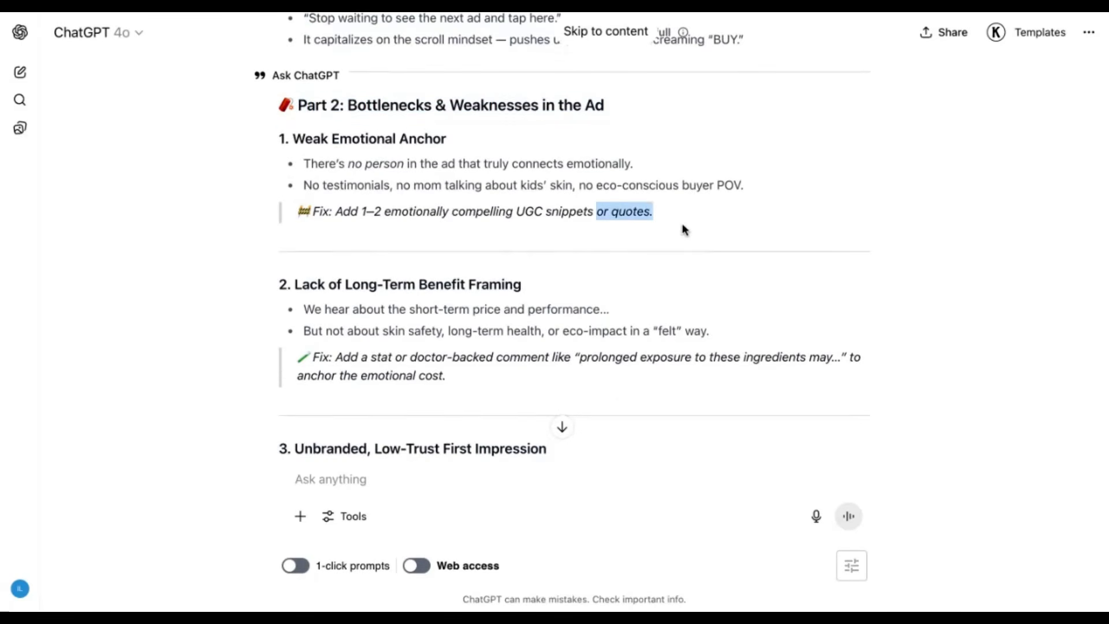
pyautogui.moveTo(685, 230); pyautogui.dragTo(280, 139)
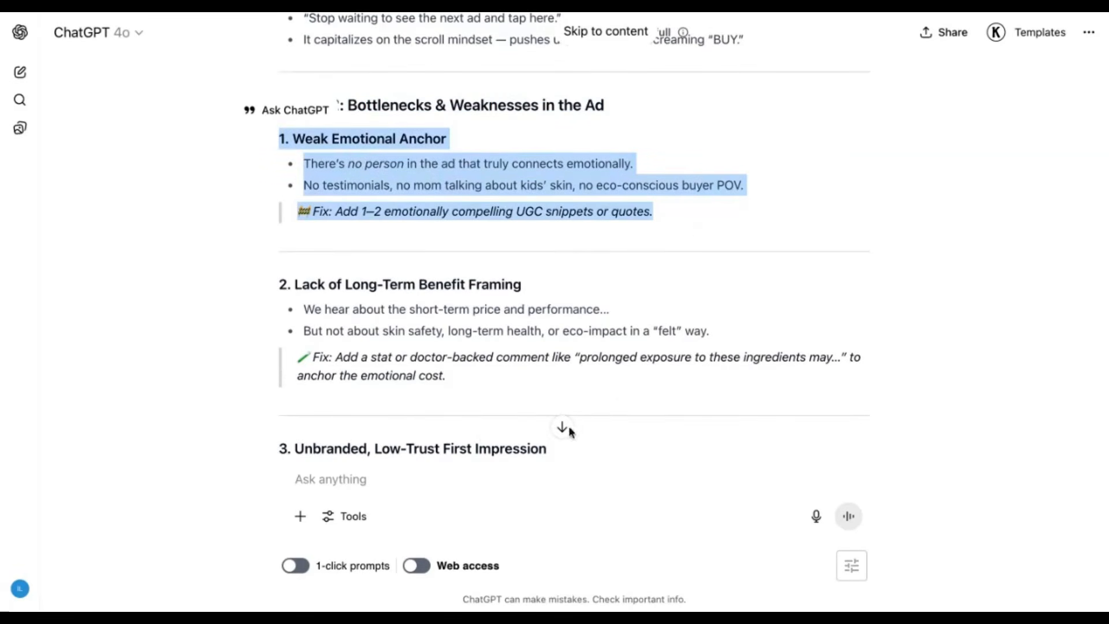
pyautogui.moveTo(297, 425); pyautogui.dragTo(209, 263)
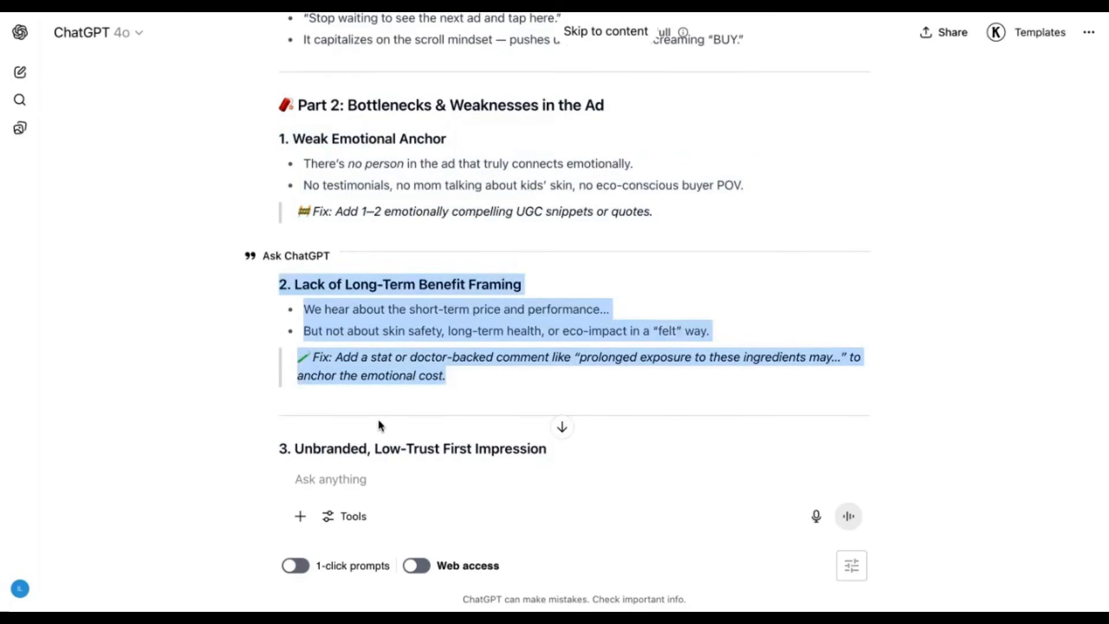
pyautogui.scroll(-3, 378, 418)
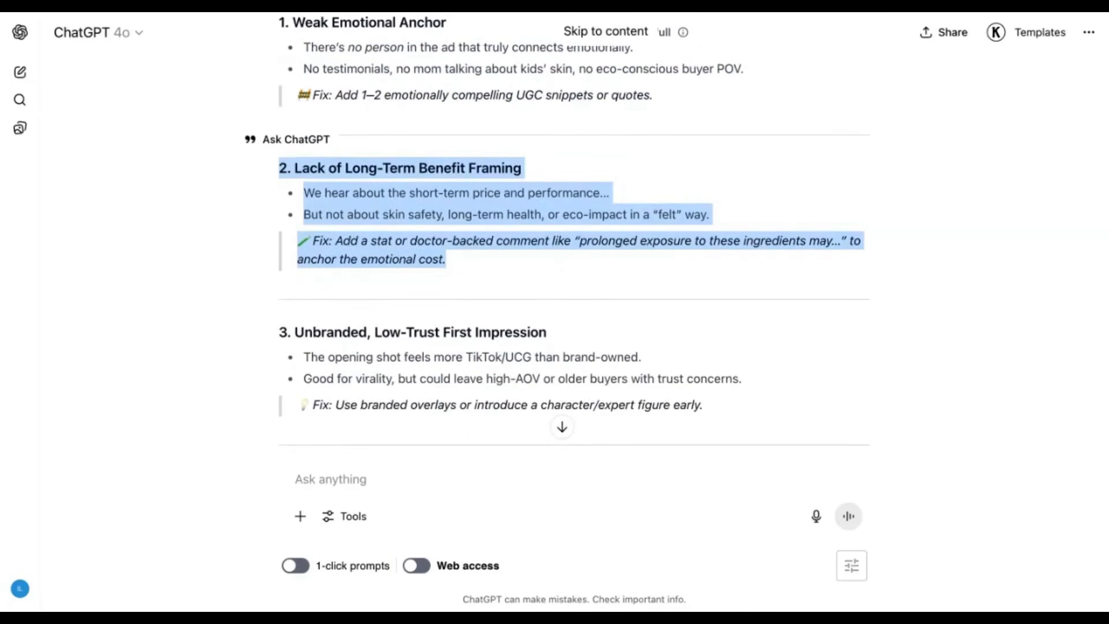
pyautogui.scroll(-5, 554, 230)
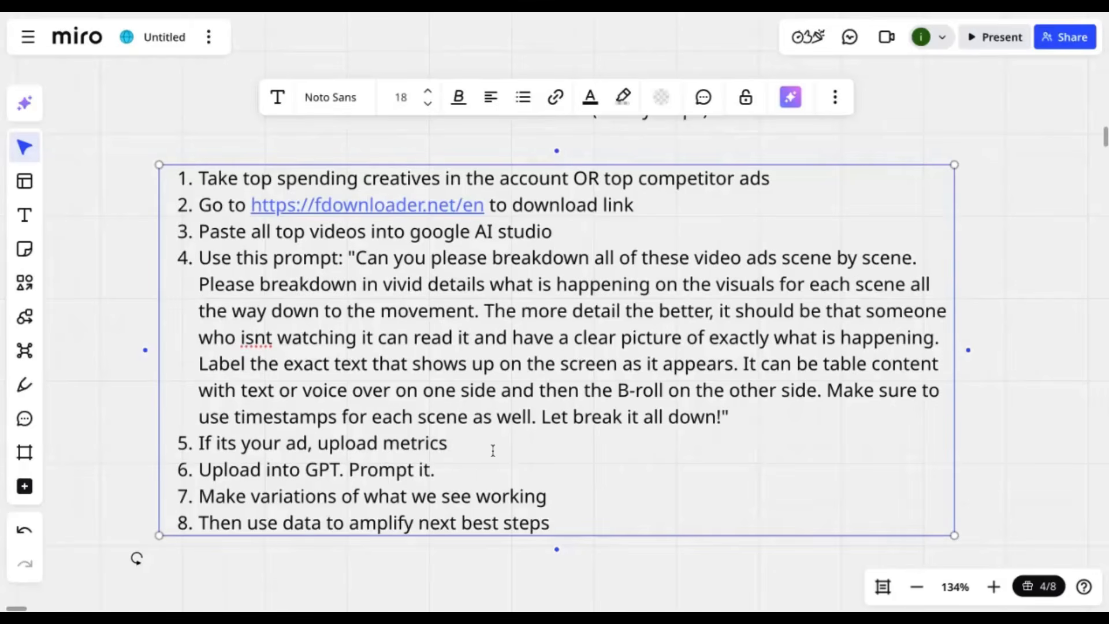
# - Switch to the Miro board, highlight workflow item 7 "Make variations of what we see working", and place the cursor at the end of item 8
pyautogui.click(500, 474)
pyautogui.tripleClick(502, 473)
pyautogui.click(654, 495)
pyautogui.tripleClick(655, 495)
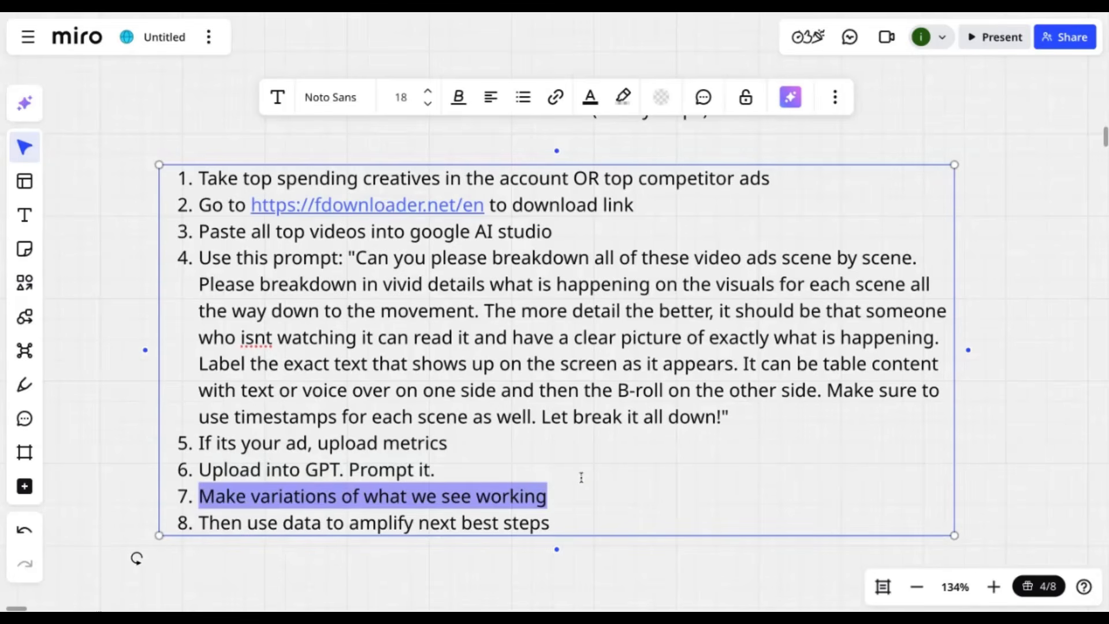
pyautogui.click(587, 515)
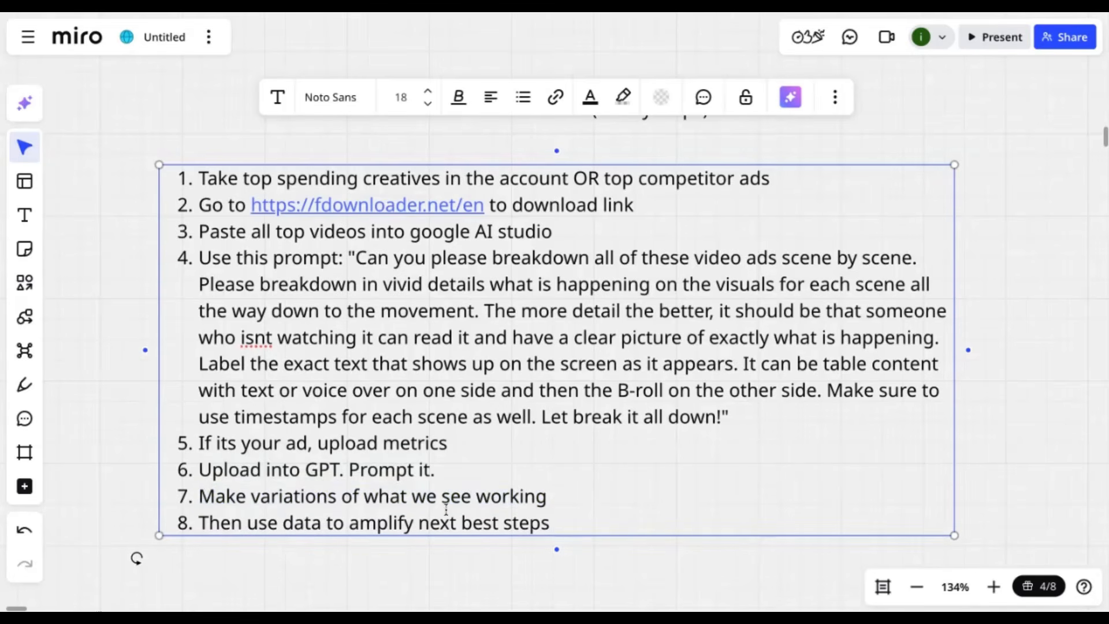
pyautogui.scroll(1, 568, 400)
pyautogui.scroll(-1, 568, 400)
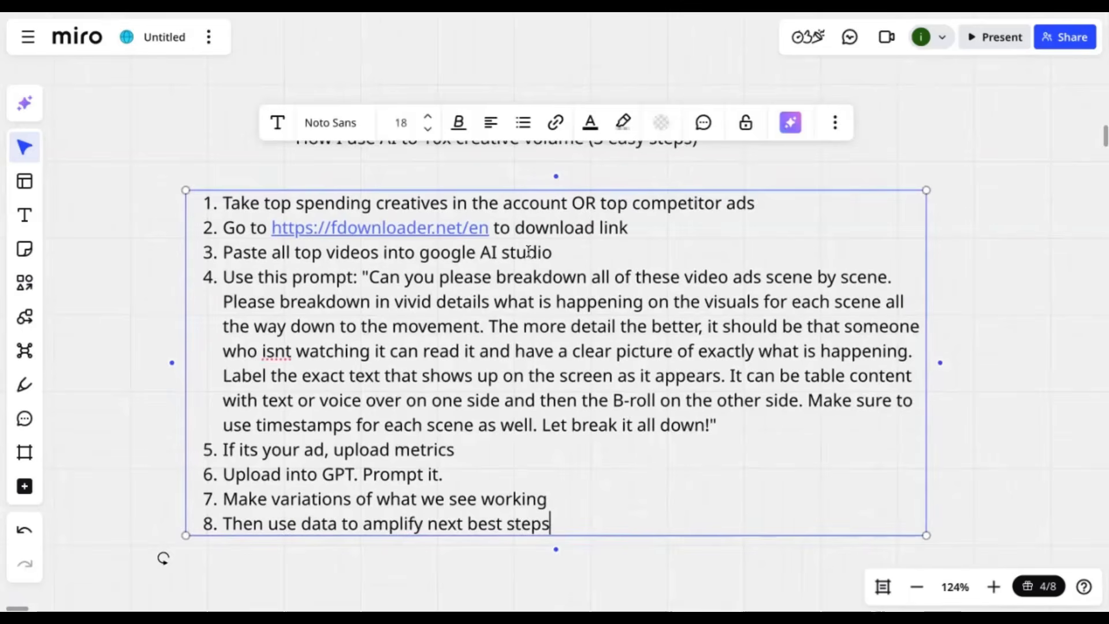